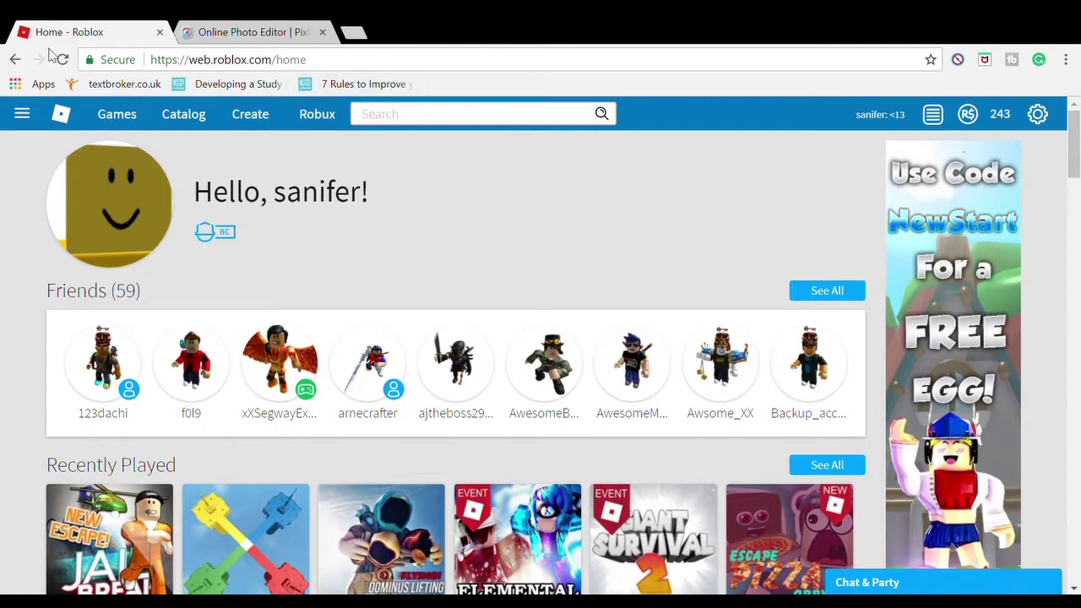
Step: Open the Roblox Create (Develop) page and check the current Robux balance
left_click(261, 124)
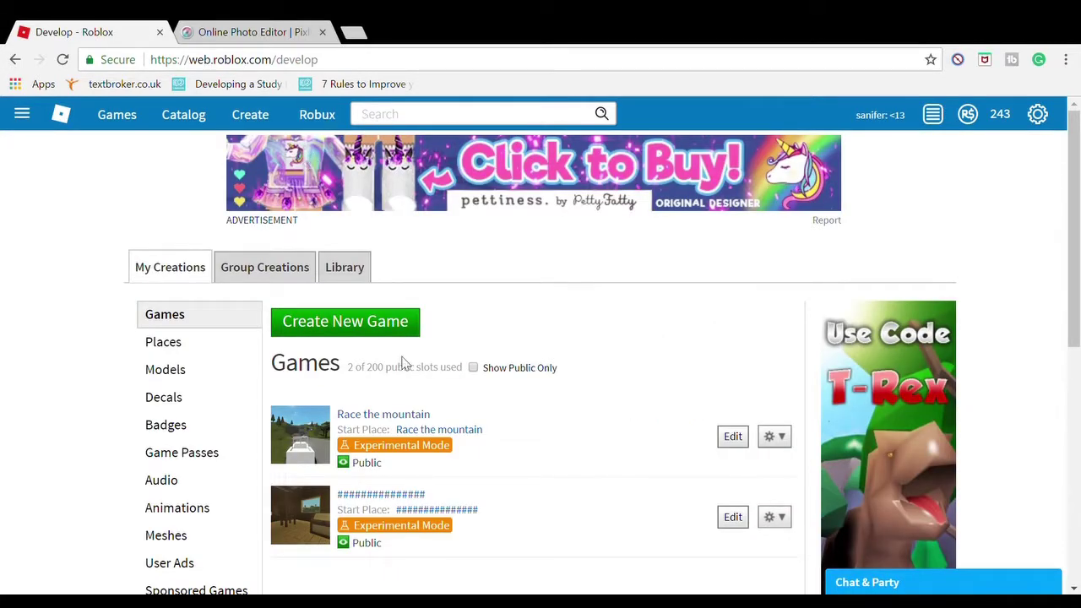
scroll(169, 403, "down", 4)
scroll(203, 394, "up", 3)
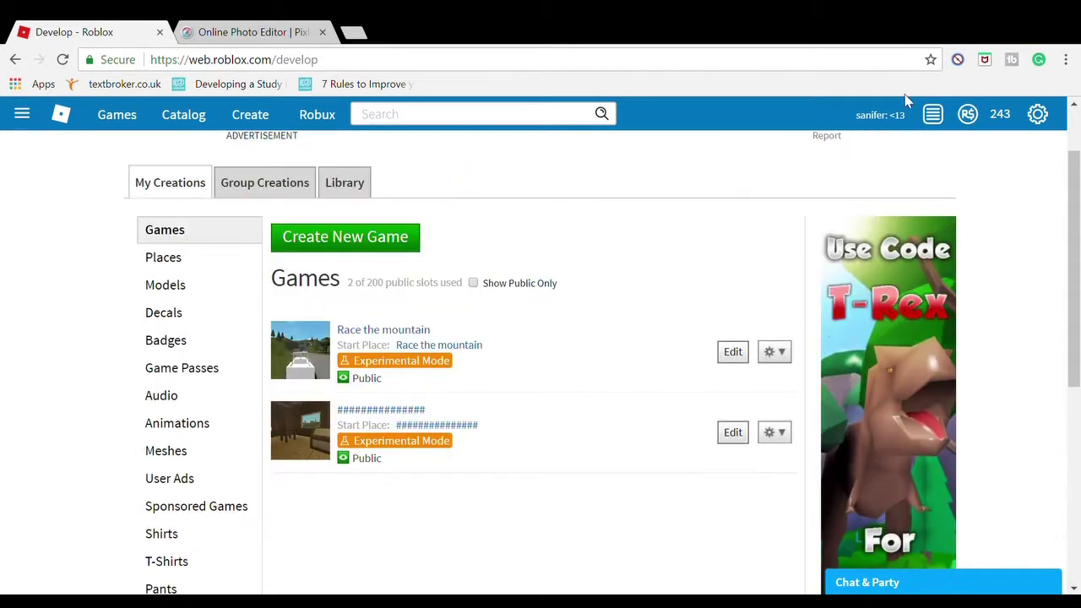
scroll(542, 121, "down", 1)
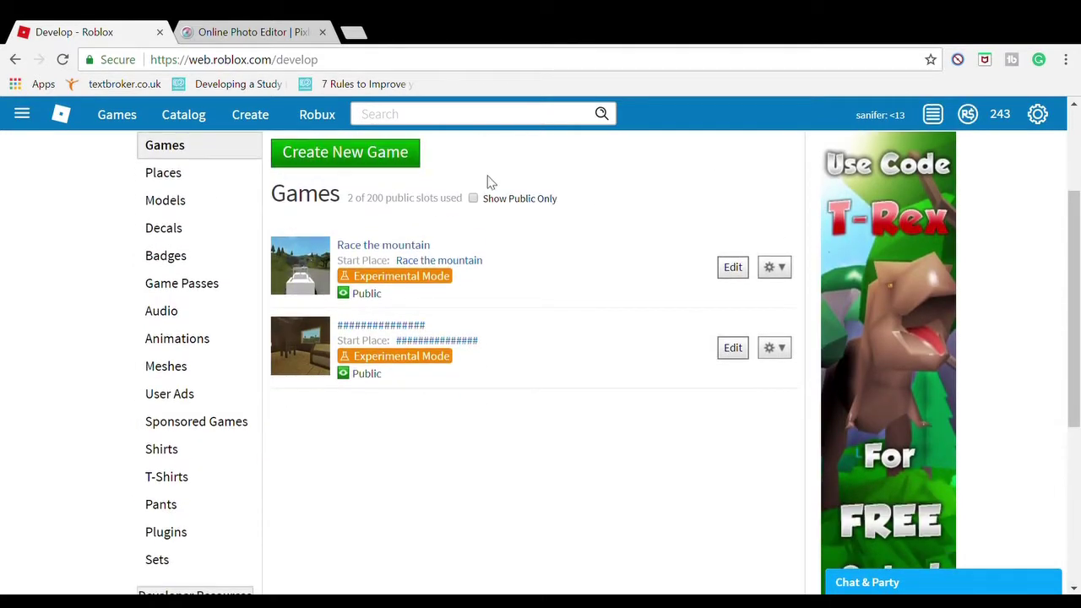
left_click(999, 118)
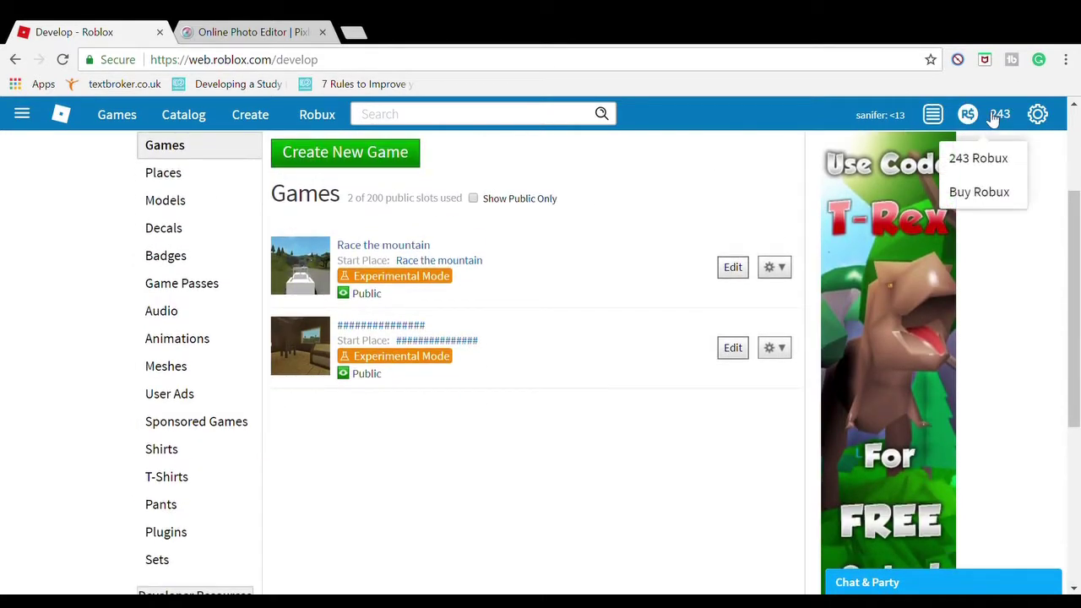
left_click(1033, 287)
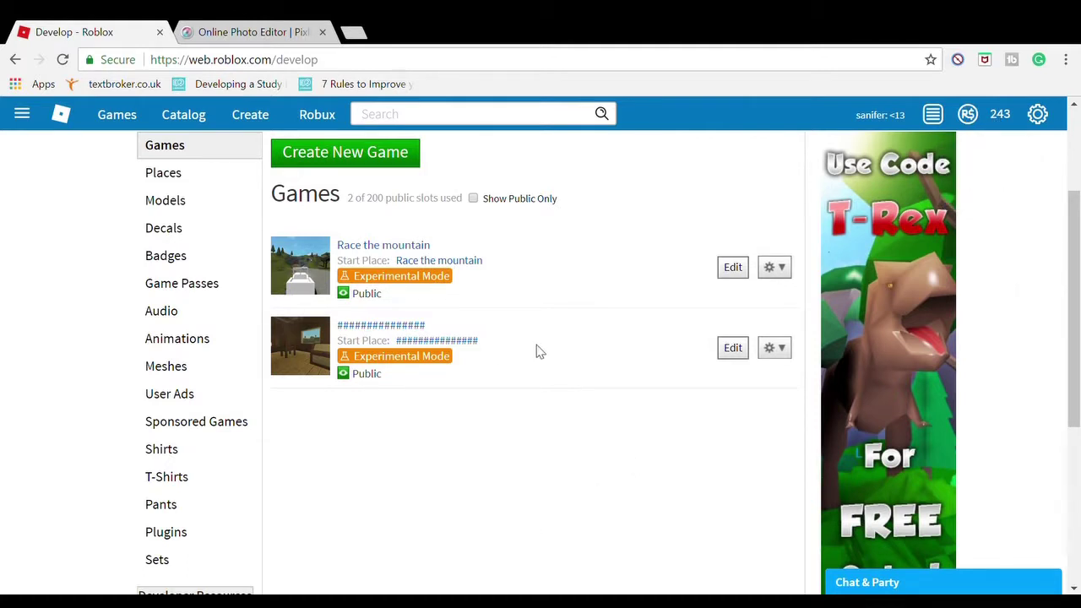
Step: Scroll through the Develop sidebar categories and open the Shirts creation section
scroll(251, 454, "down", 1)
scroll(204, 348, "up", 1)
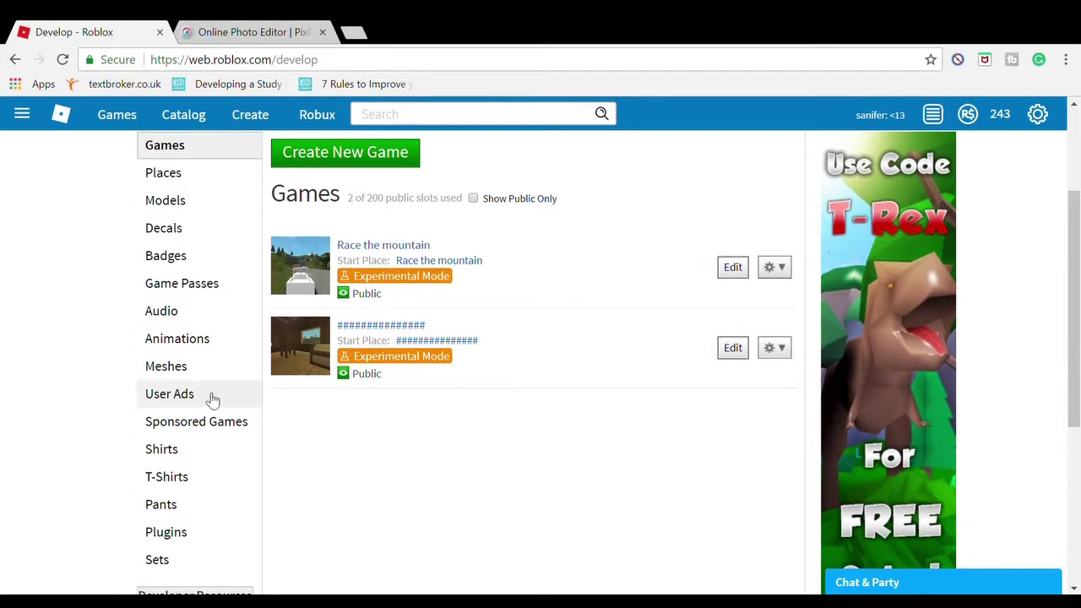
scroll(154, 374, "down", 2)
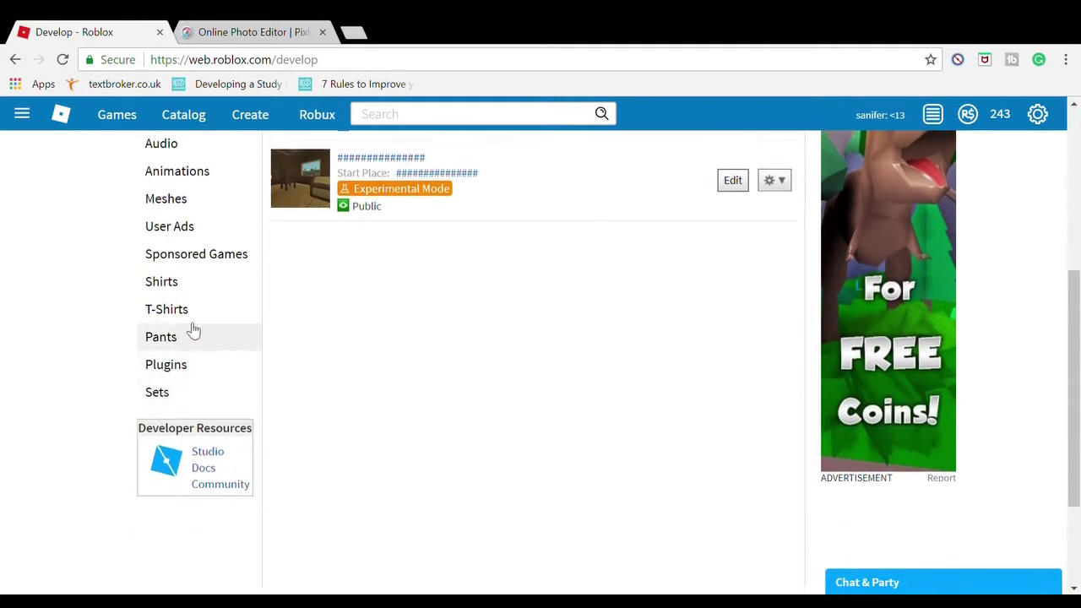
scroll(219, 335, "up", 2)
scroll(214, 272, "down", 2)
scroll(225, 389, "up", 1)
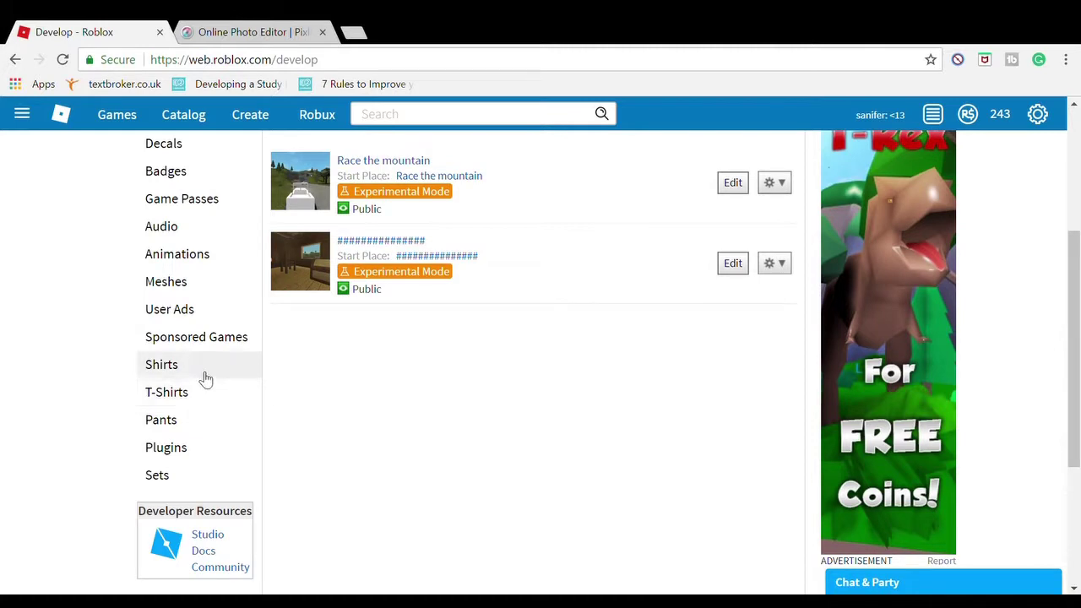
left_click(205, 378)
Step: Scroll through the existing shirts list and close the shirt template image tab
scroll(381, 313, "down", 3)
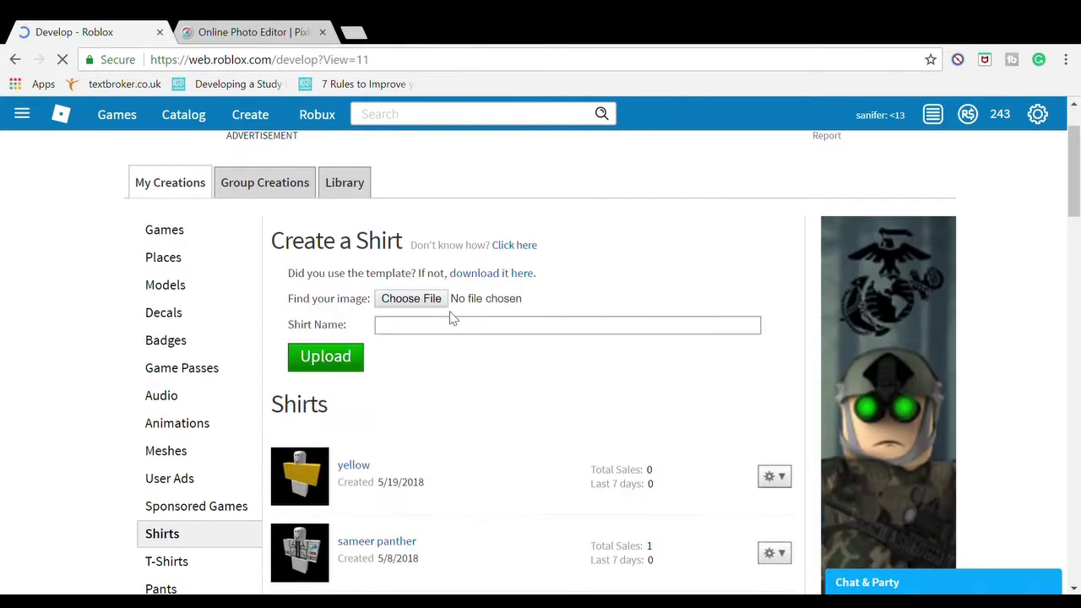
scroll(435, 317, "down", 20)
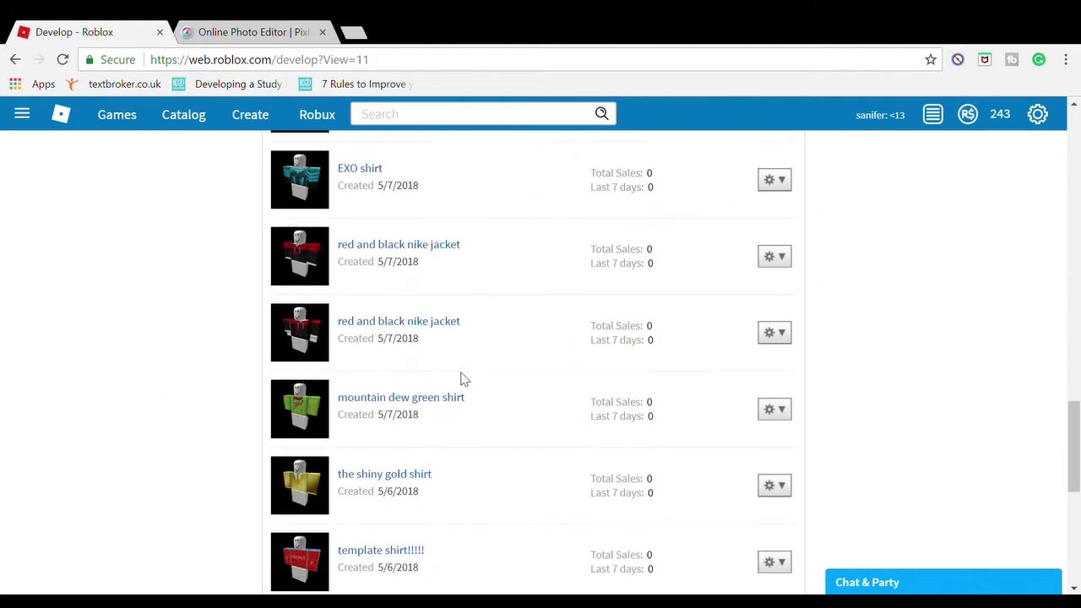
scroll(474, 389, "up", 15)
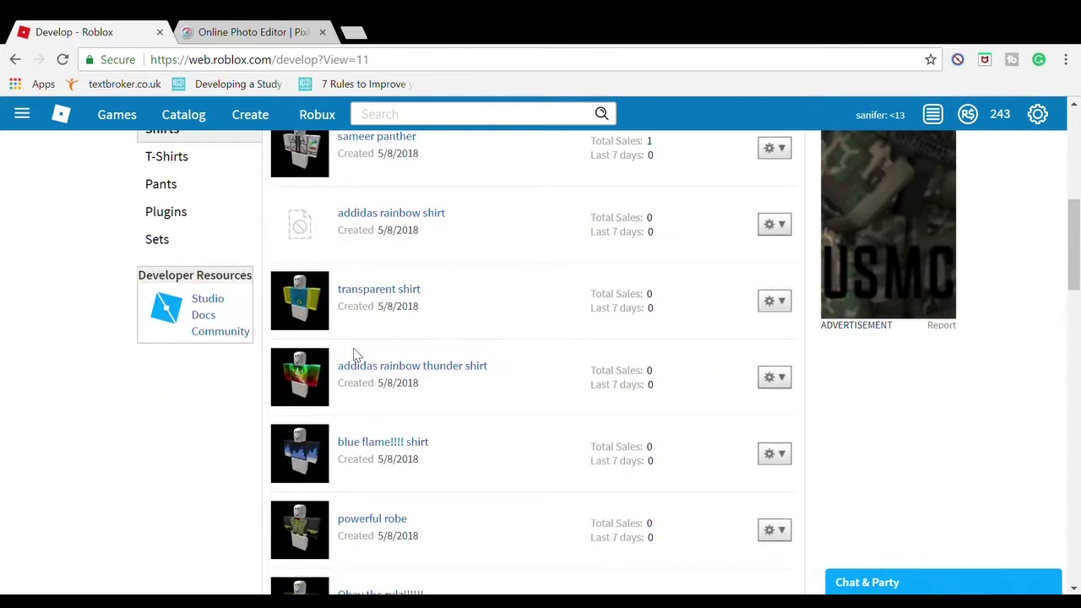
scroll(419, 220, "up", 1)
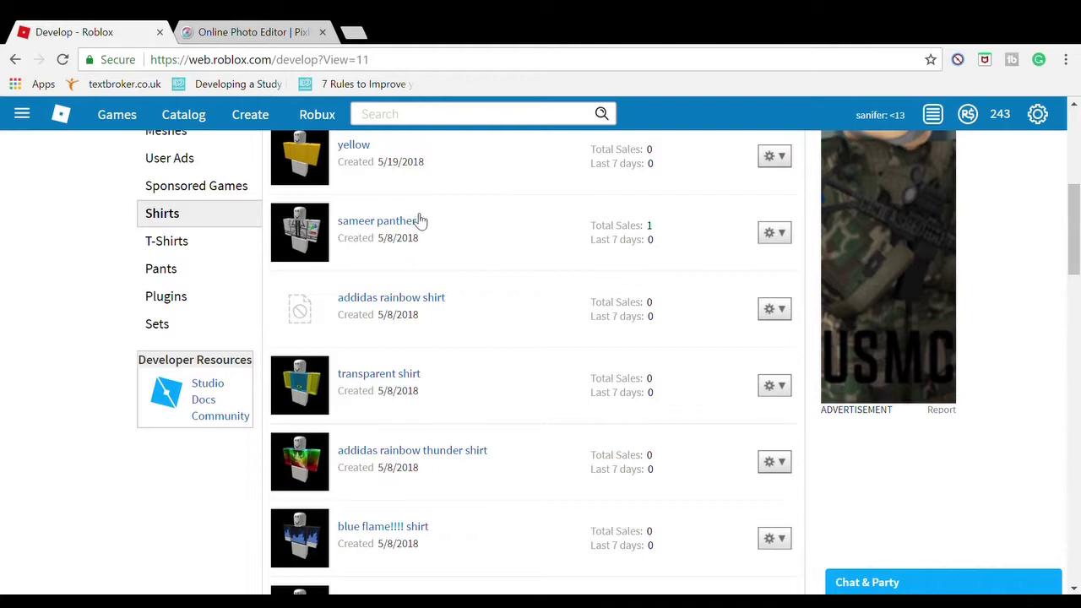
scroll(505, 245, "up", 4)
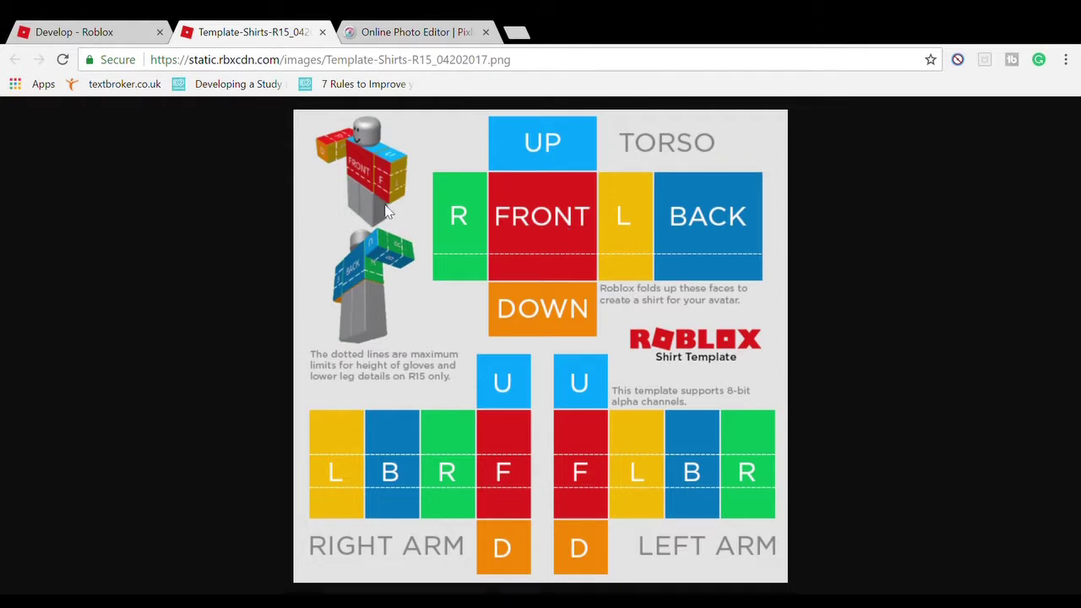
left_click(323, 32)
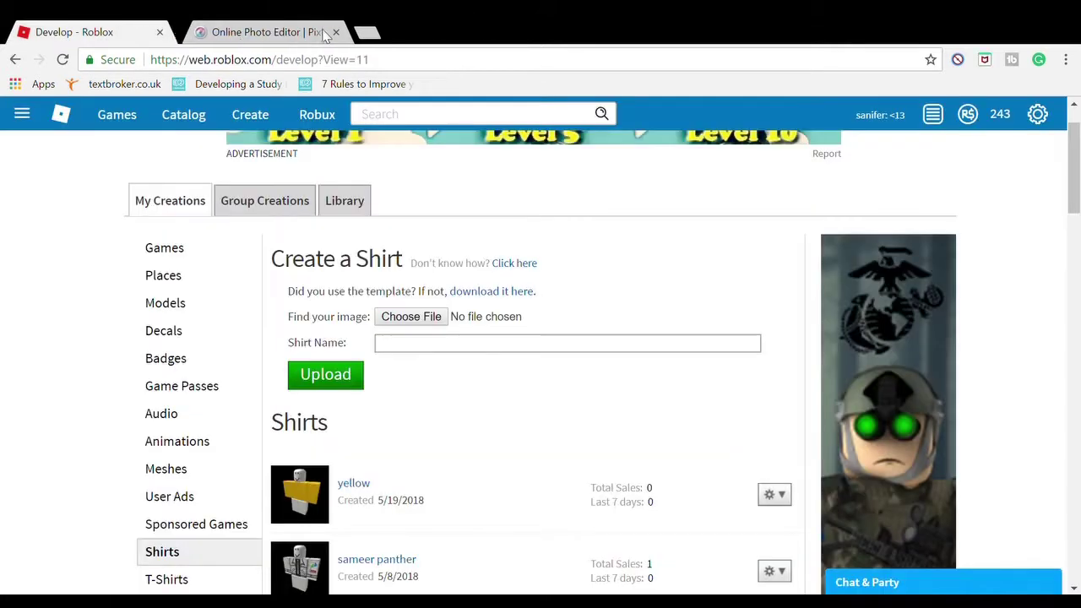
Step: In Pixlr, create a new 585 x 559 image with width 585 and a transparent background
left_click(263, 33)
left_click(292, 60)
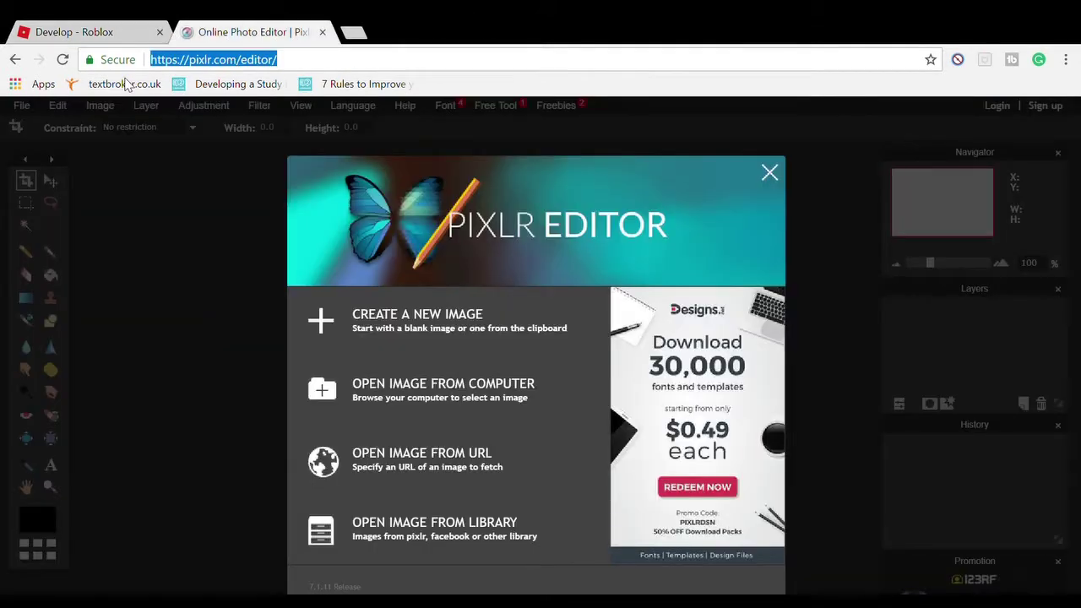
left_click(322, 60)
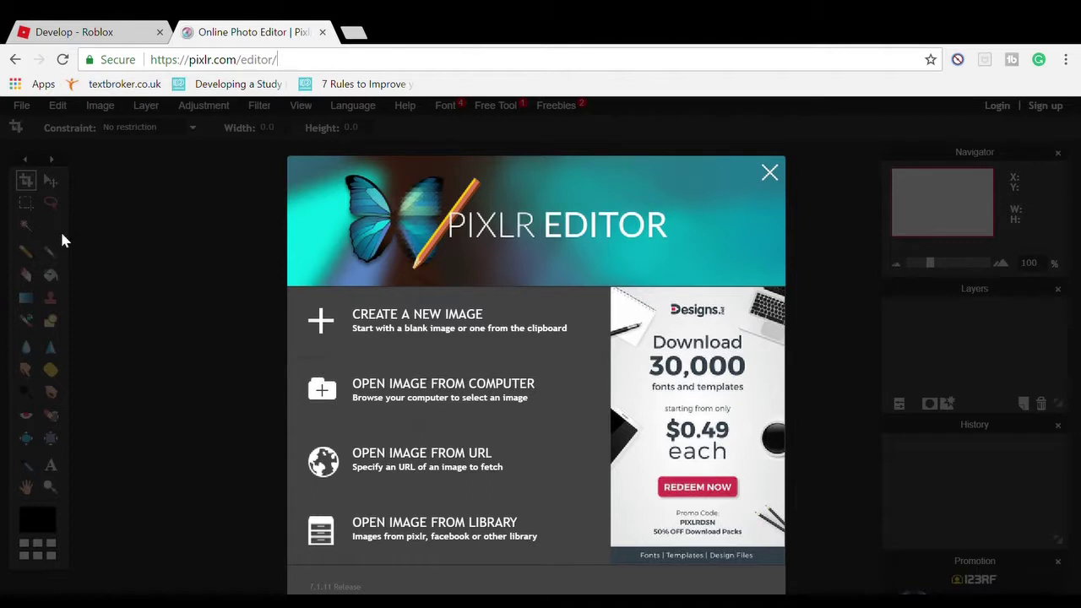
left_click(434, 321)
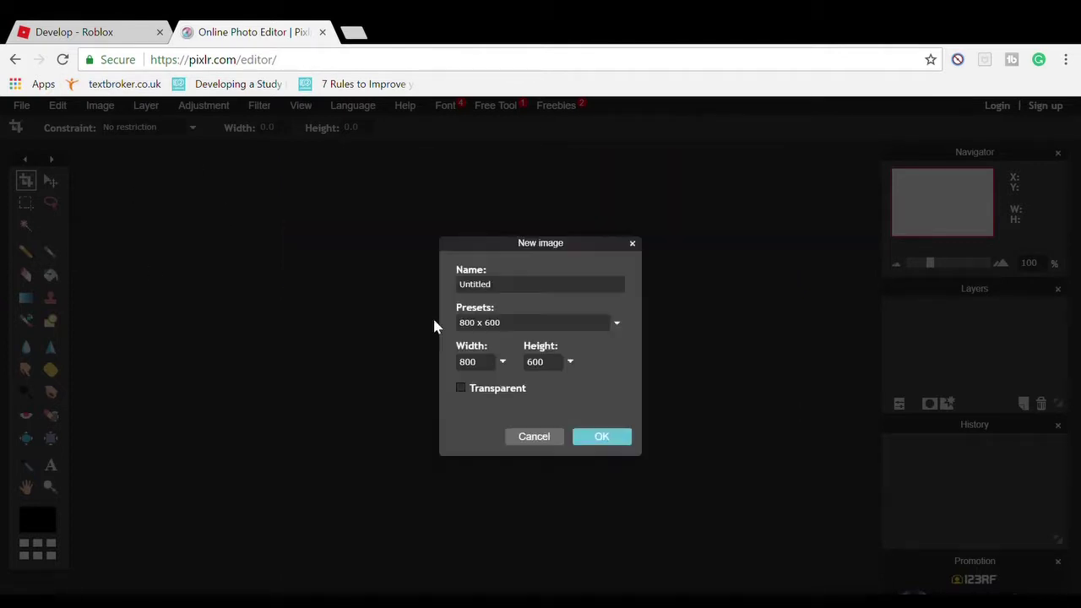
left_click(499, 365)
key("BackSpace")
type("585")
left_click(461, 389)
left_click(602, 440)
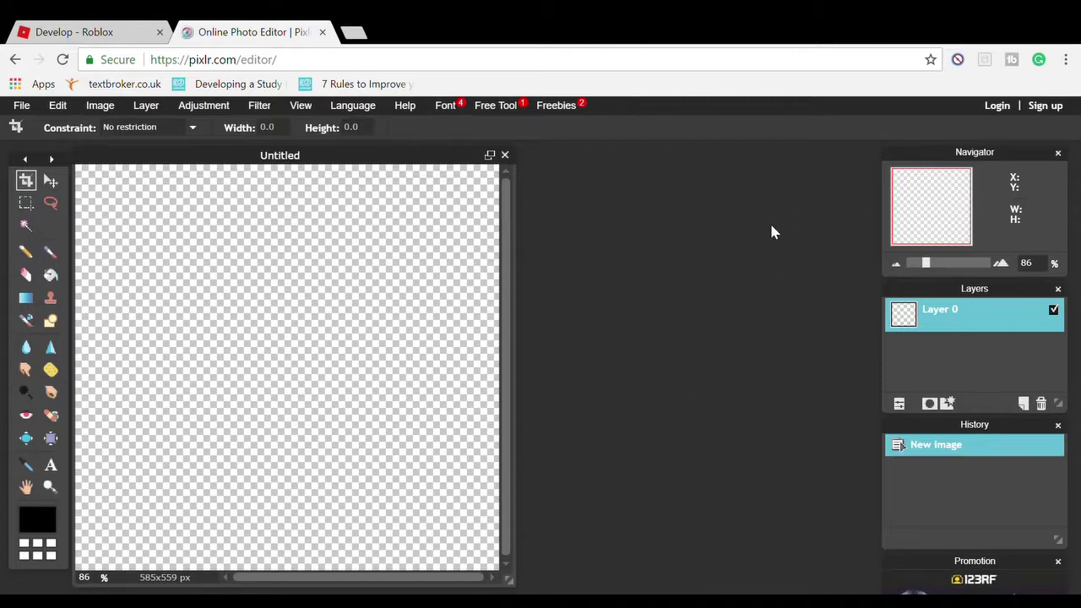
Step: Paste the Roblox shirt template onto the canvas as Layer 1
left_click(148, 108)
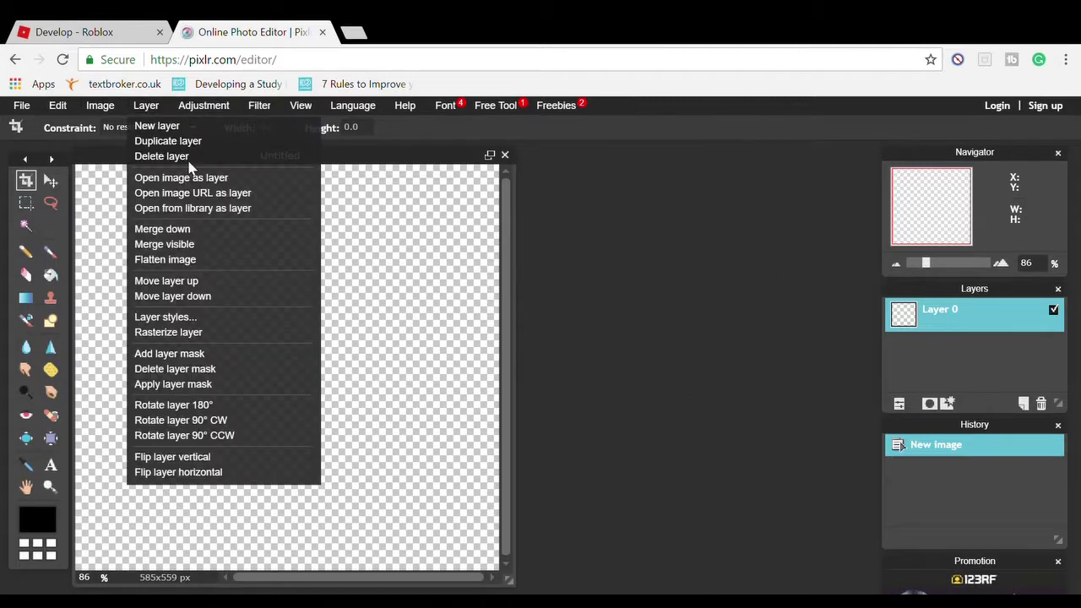
left_click(194, 177)
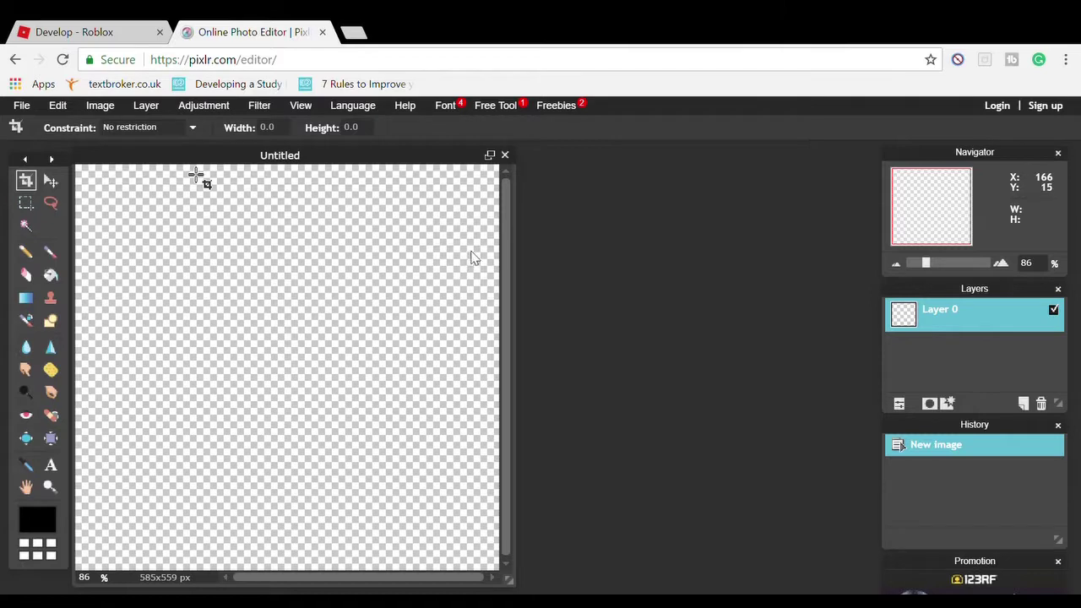
key("ctrl+v")
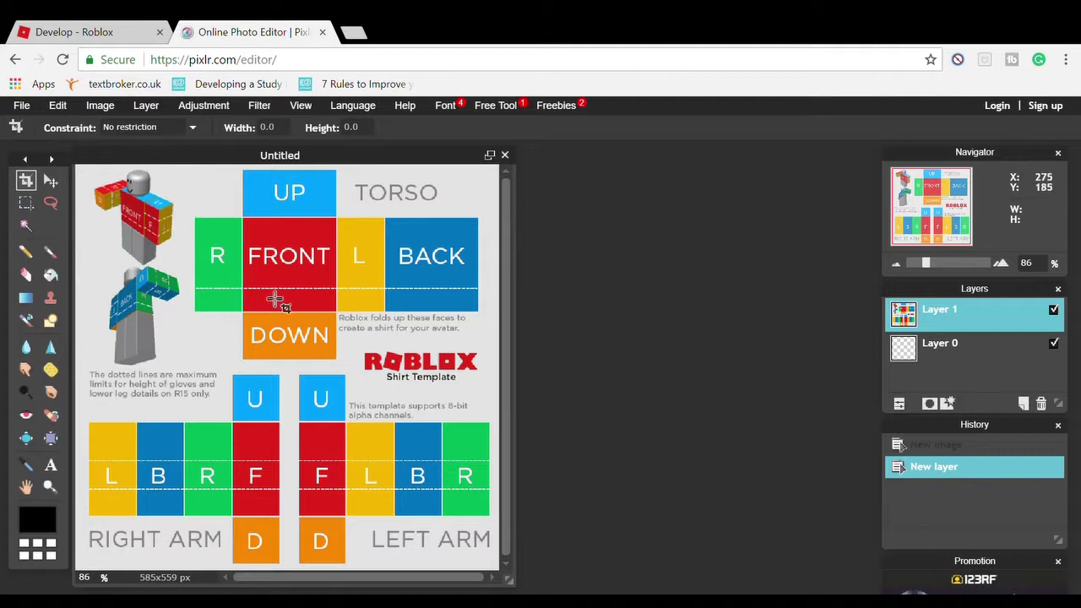
left_click(353, 33)
Step: Search Google Images for 'roblox hirt template png', accepting the corrected spelling
type("goog")
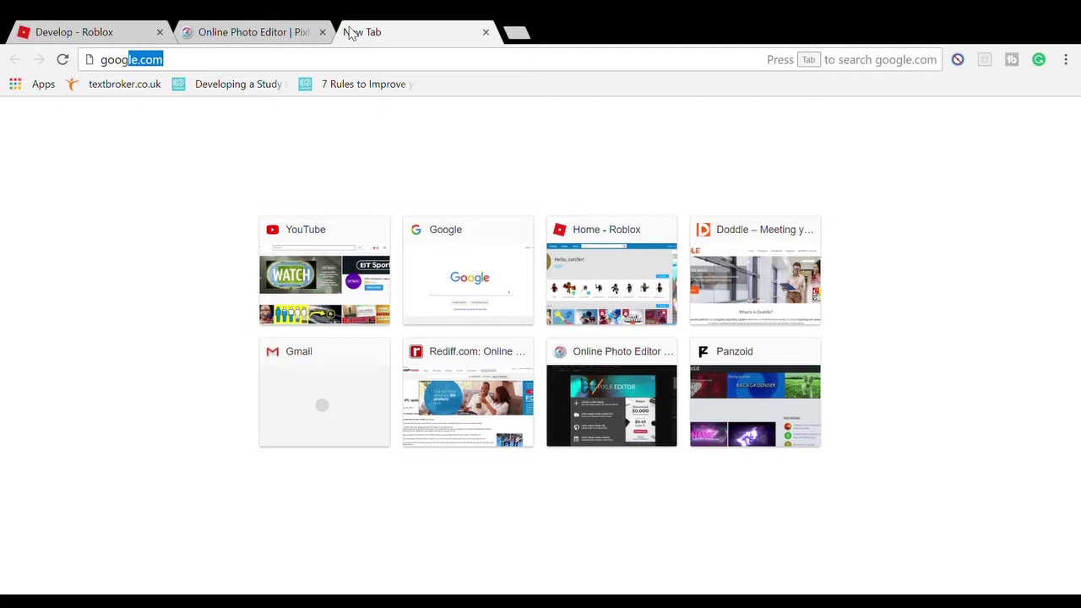
type("lecom/imag")
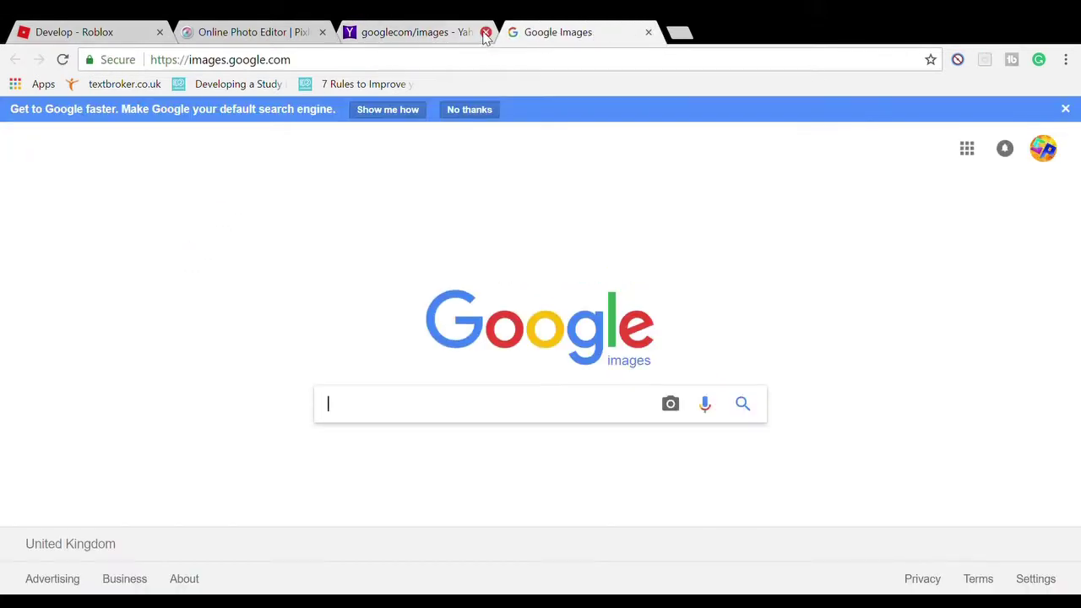
left_click(485, 32)
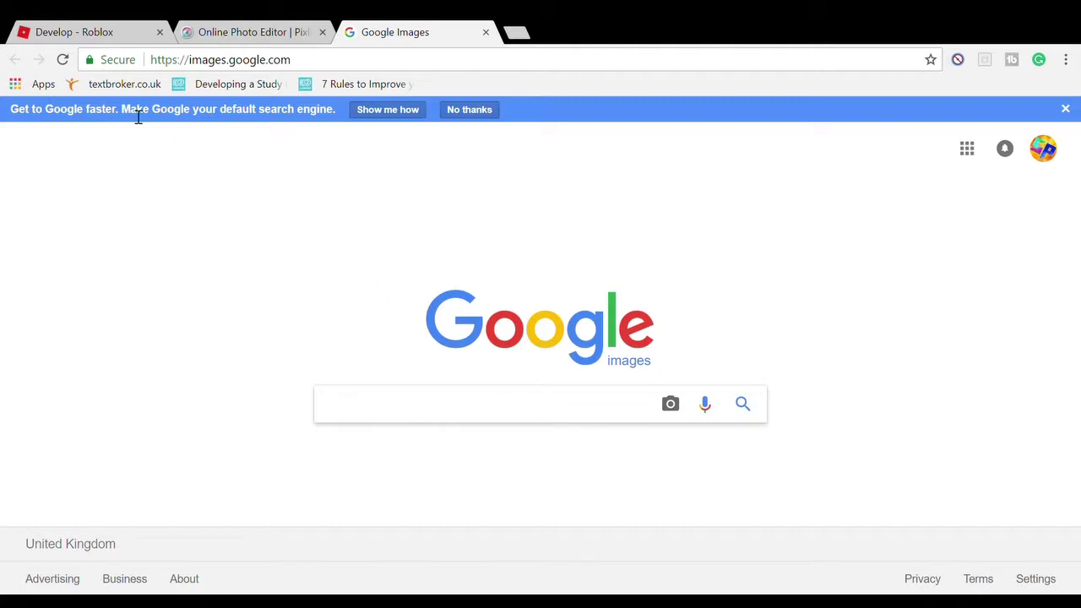
left_click(12, 110)
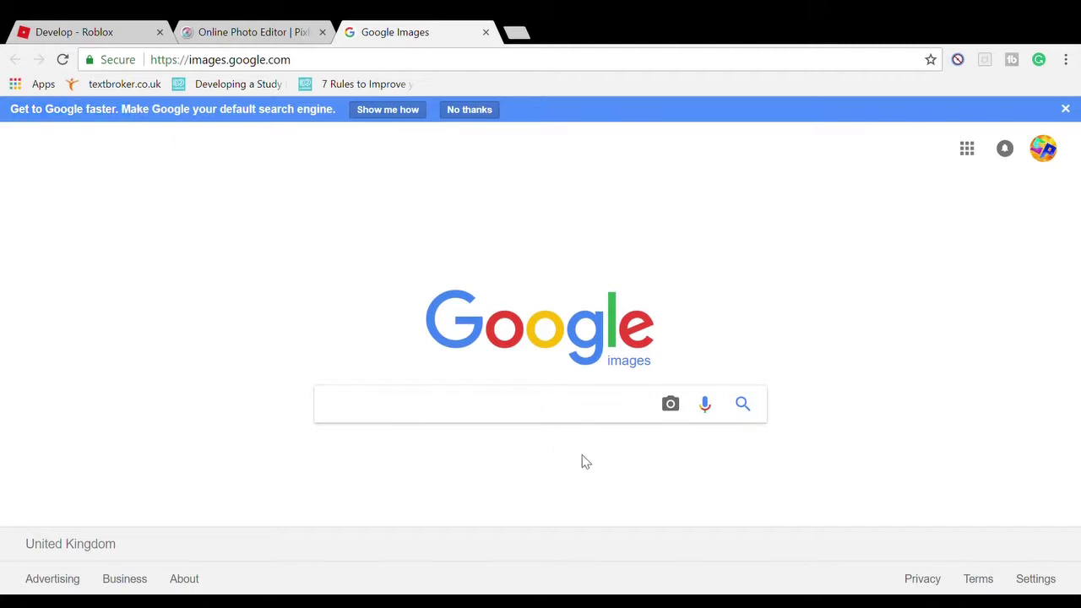
left_click(513, 412)
type("roblox ")
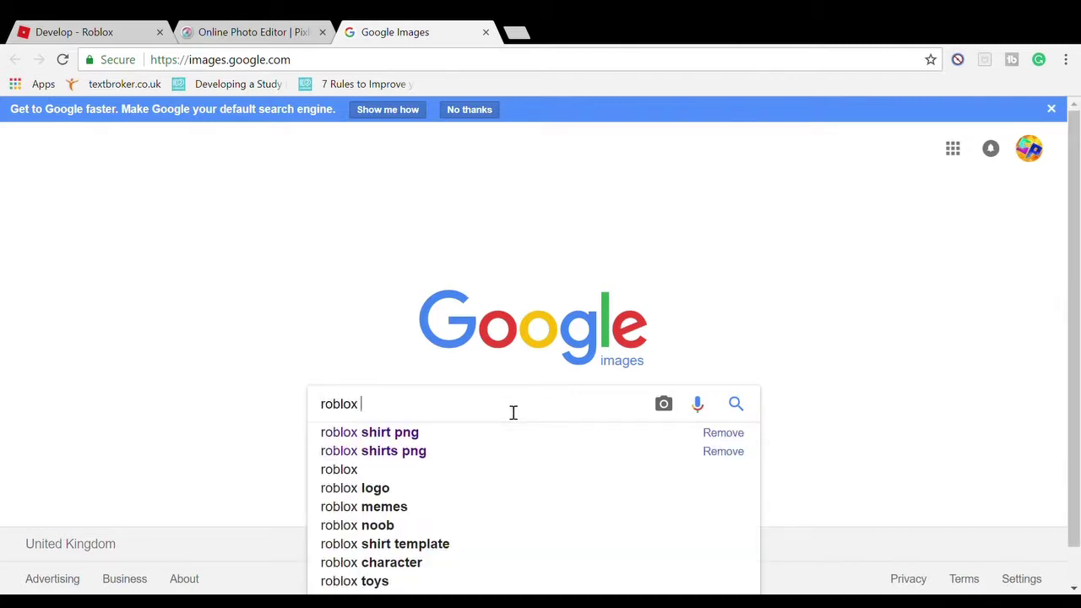
type("hirt te")
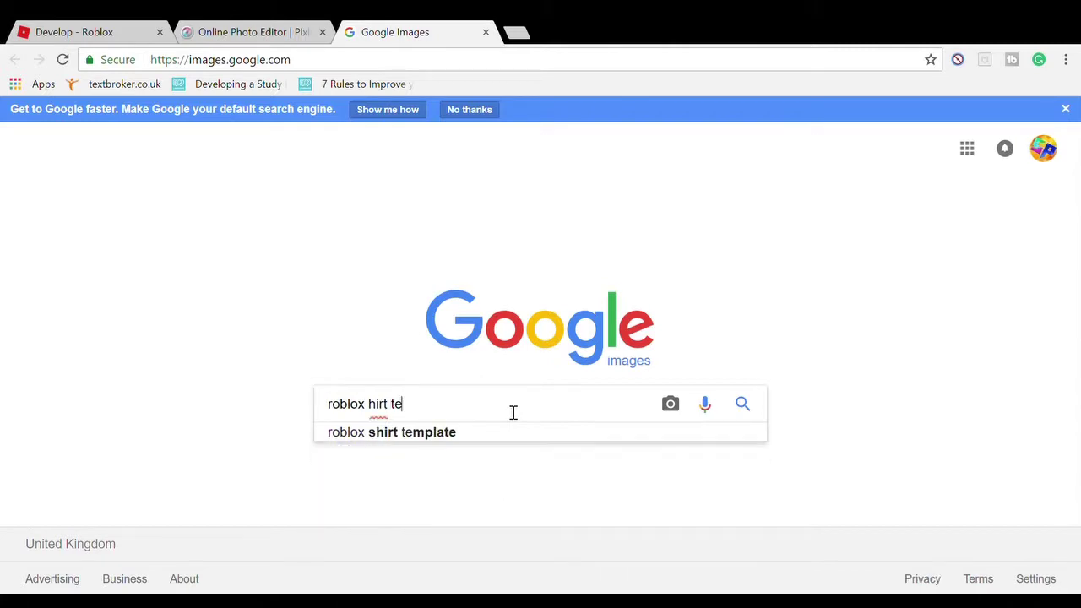
type("mplate ")
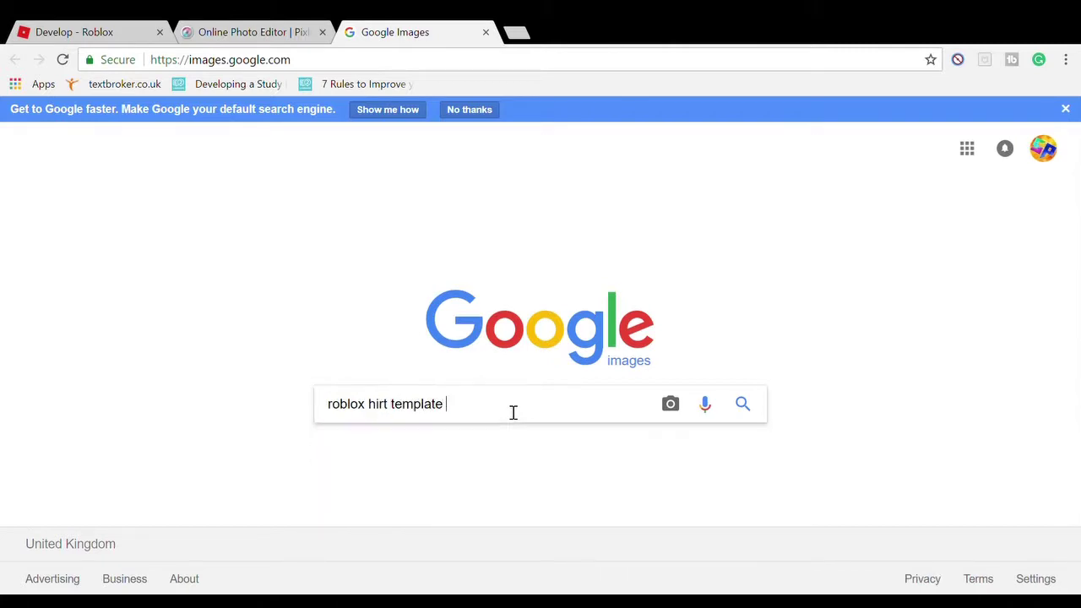
type("png")
key("Return")
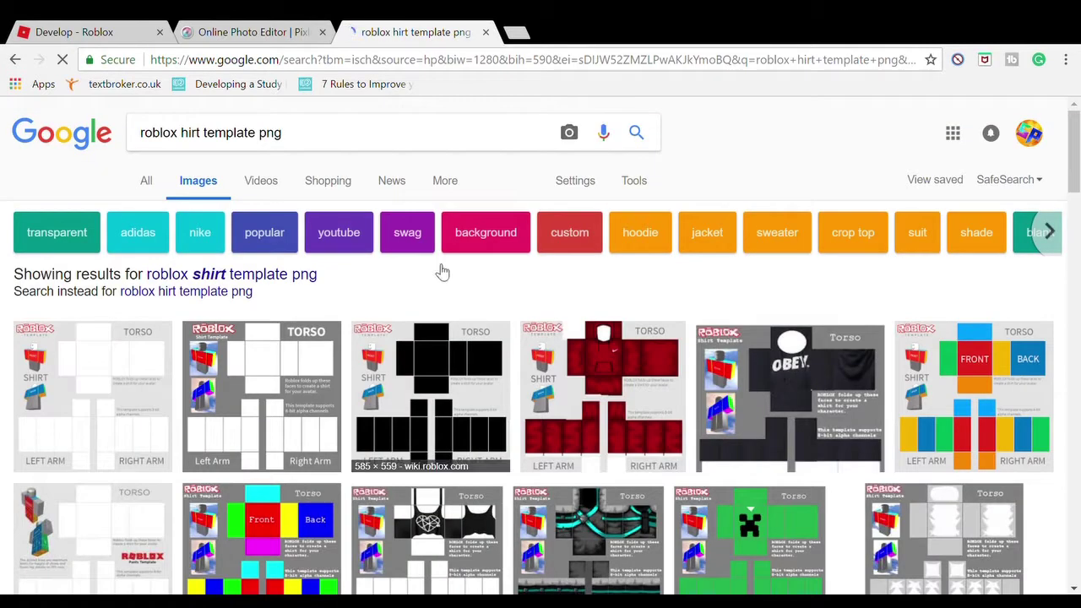
left_click(284, 275)
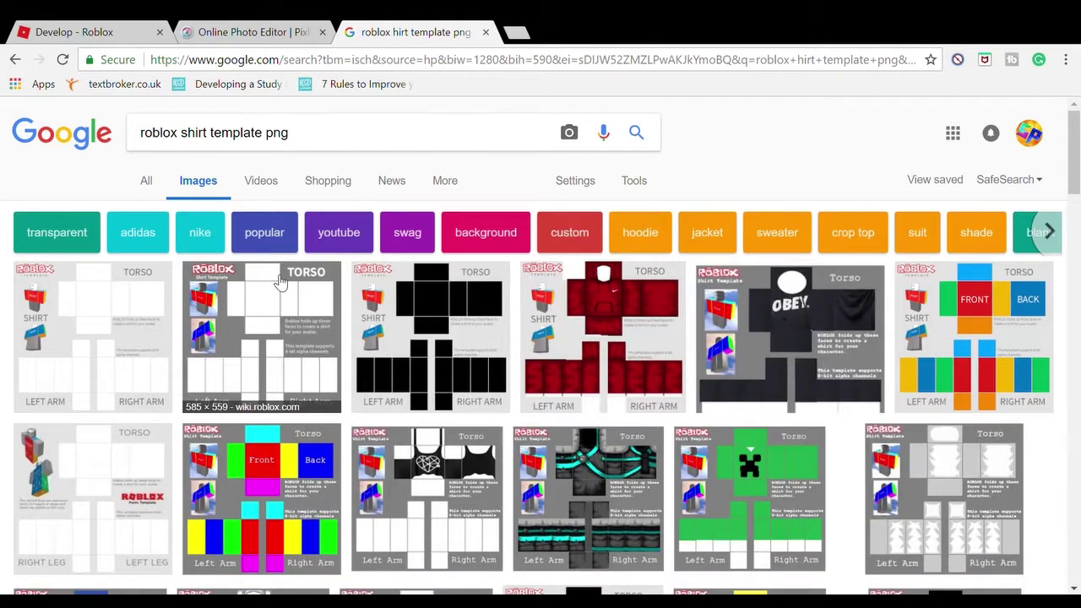
Step: Browse the template results and preview the red ANN510287 shirt template
scroll(519, 180, "down", 8)
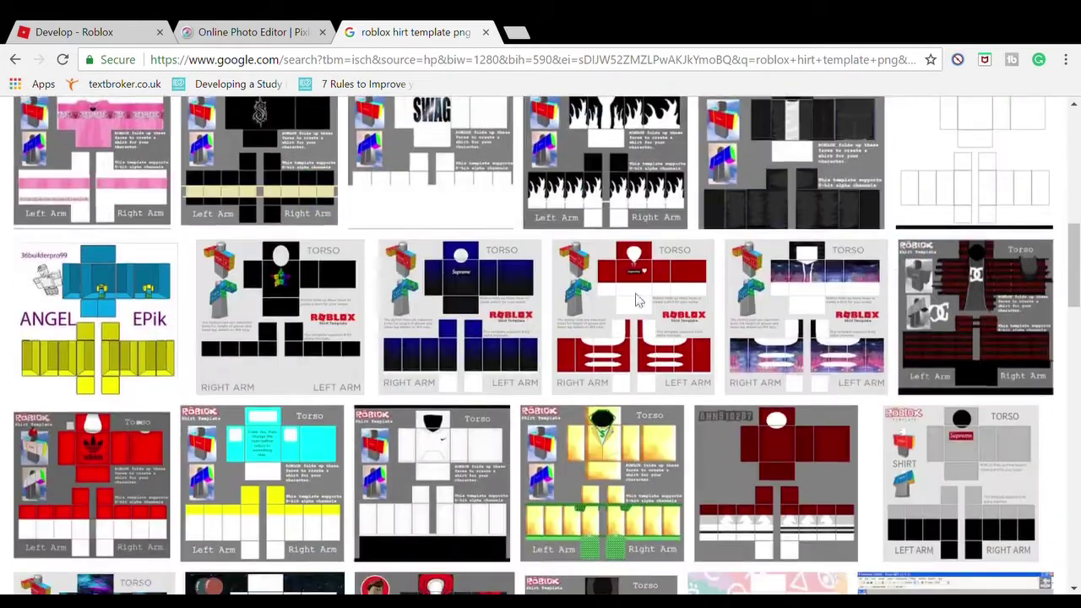
scroll(853, 348, "down", 2)
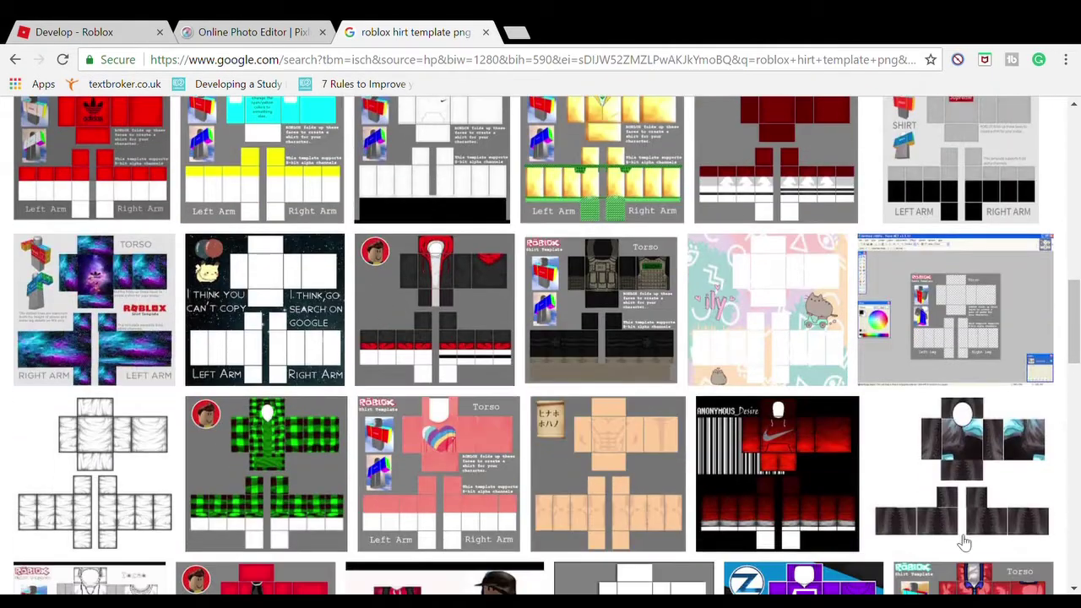
scroll(541, 355, "up", 10)
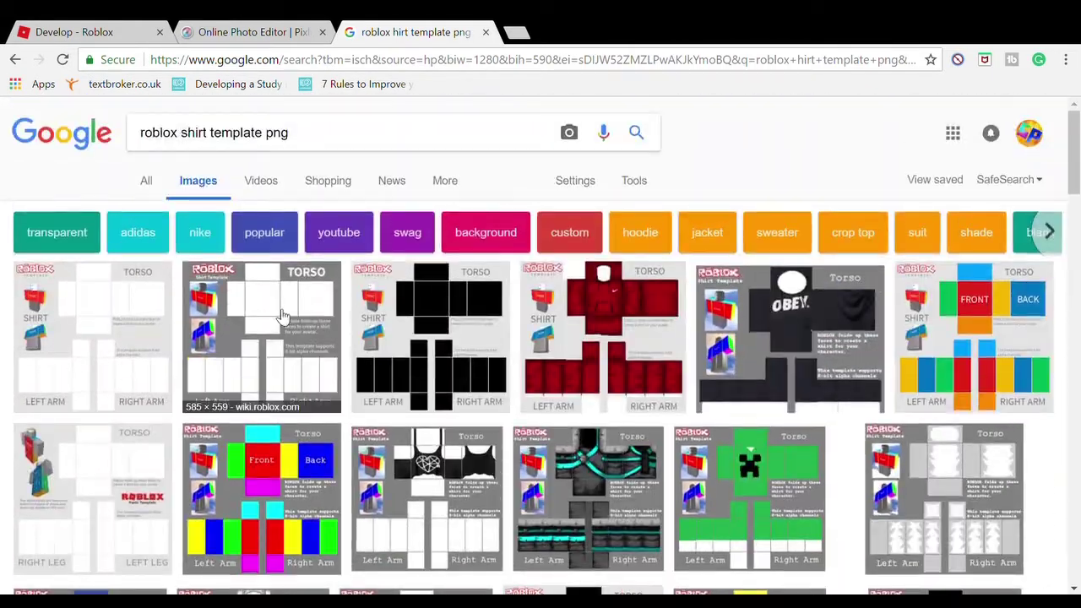
scroll(944, 335, "down", 5)
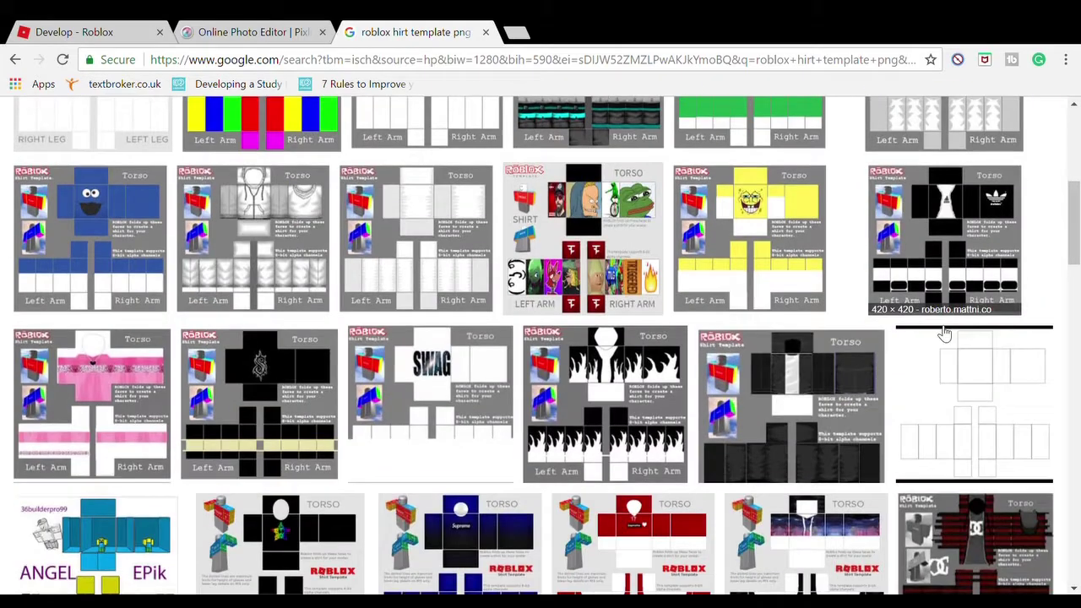
scroll(945, 334, "down", 4)
scroll(743, 301, "down", 2)
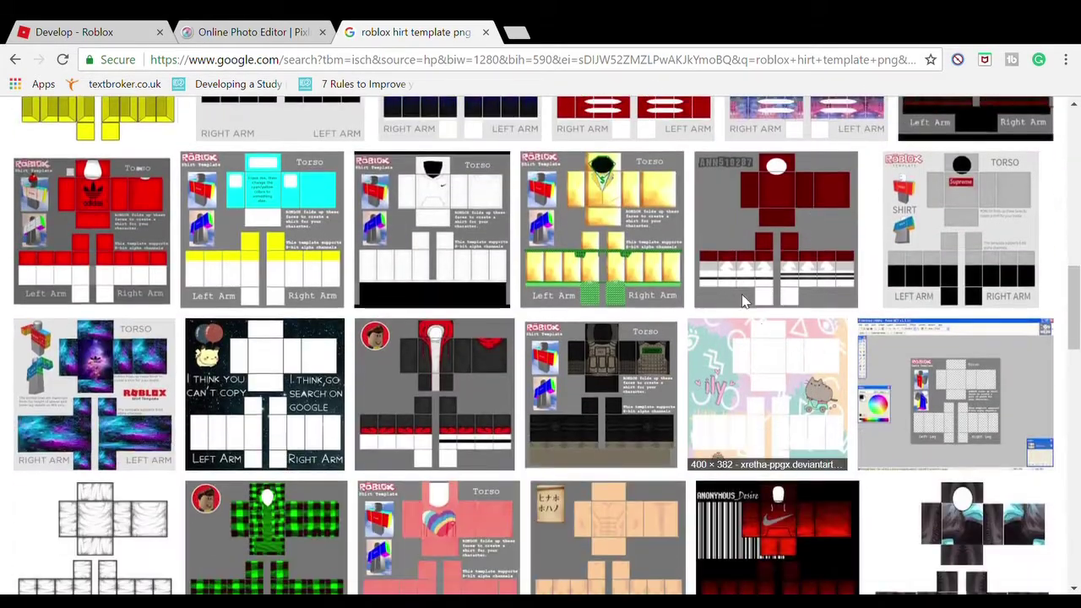
left_click(779, 188)
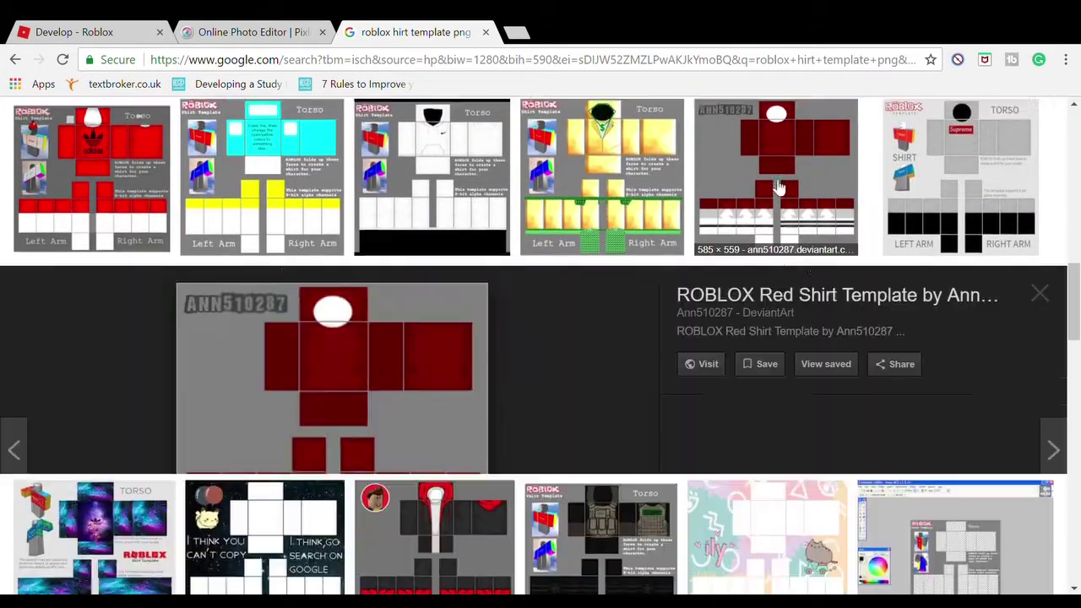
scroll(879, 321, "up", 4)
scroll(590, 308, "down", 10)
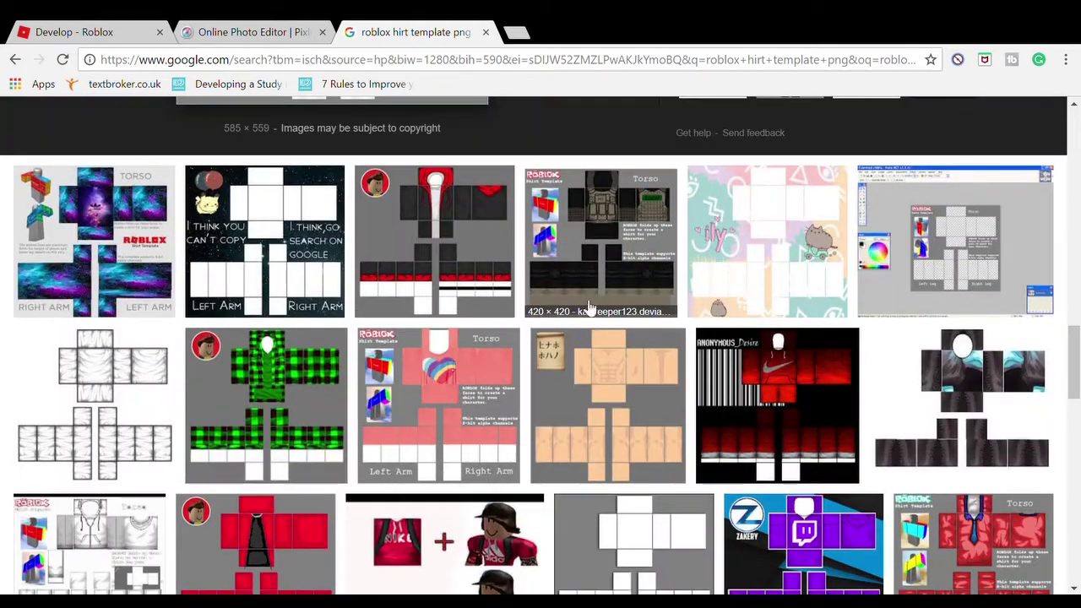
scroll(590, 308, "down", 3)
scroll(637, 250, "up", 2)
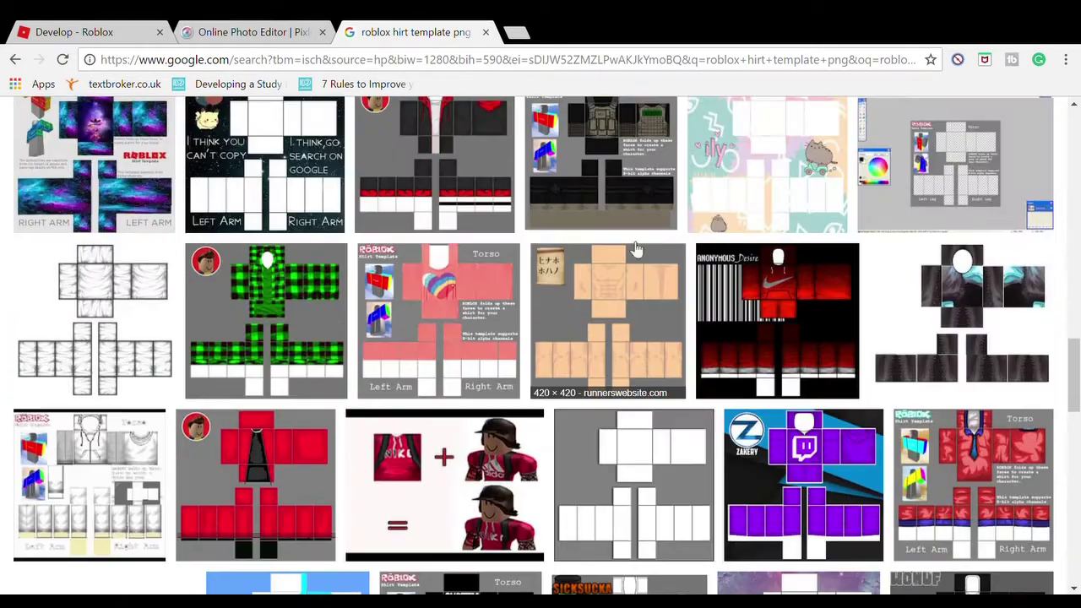
Step: Preview the military template, then the black suit shirt template (585 × 559)
left_click(615, 201)
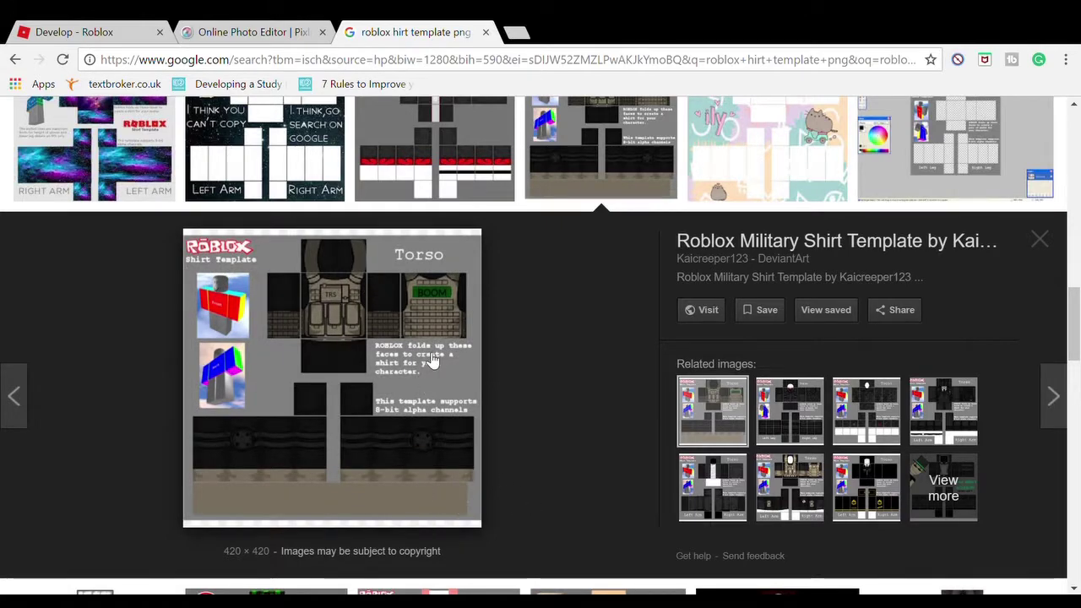
scroll(524, 335, "down", 5)
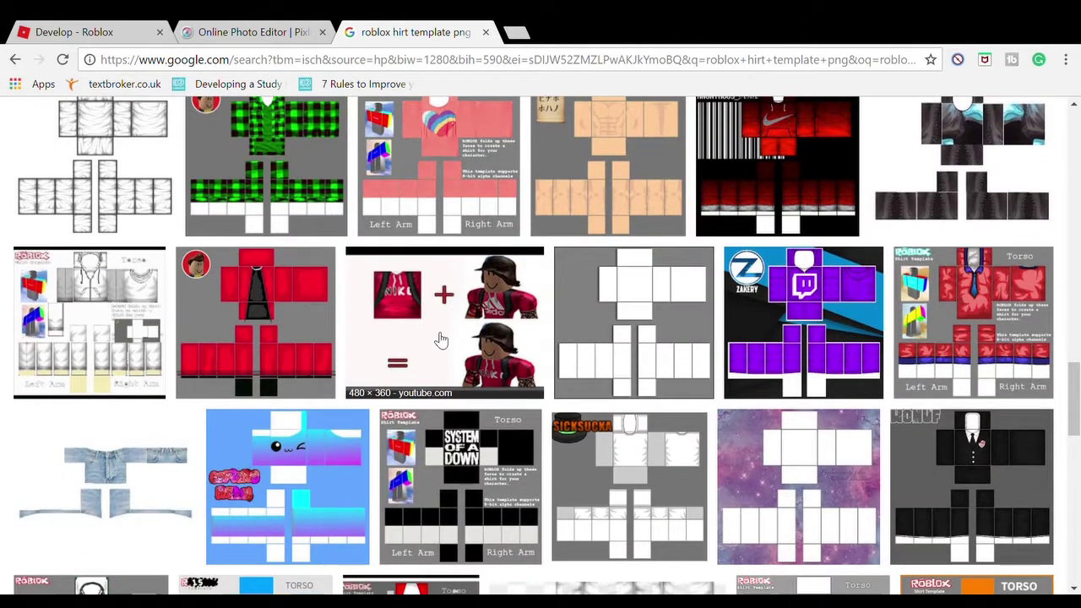
scroll(531, 342, "down", 3)
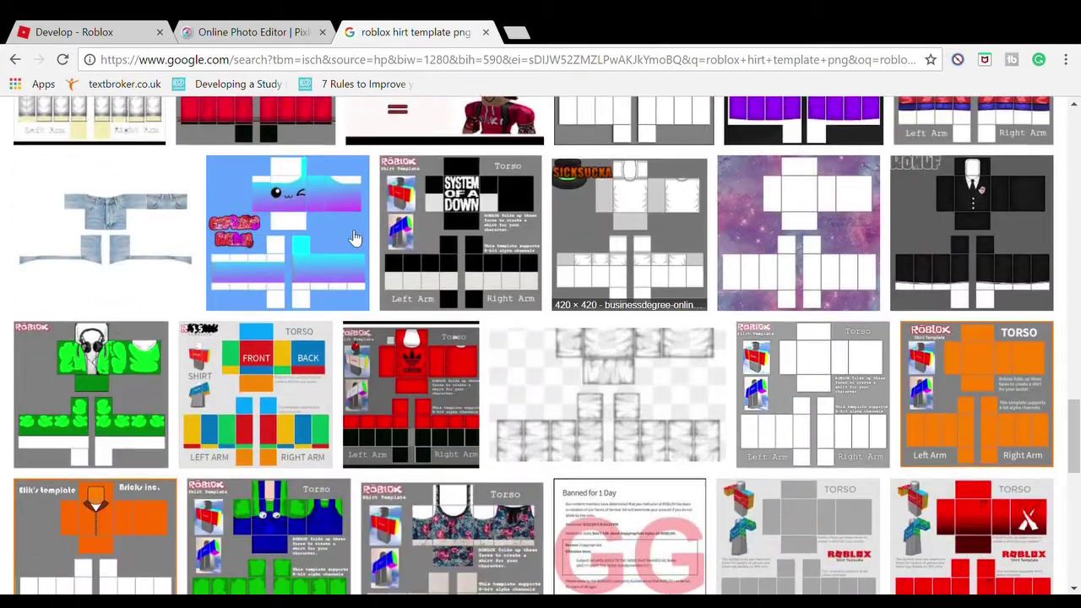
scroll(560, 225, "down", 3)
scroll(560, 225, "up", 3)
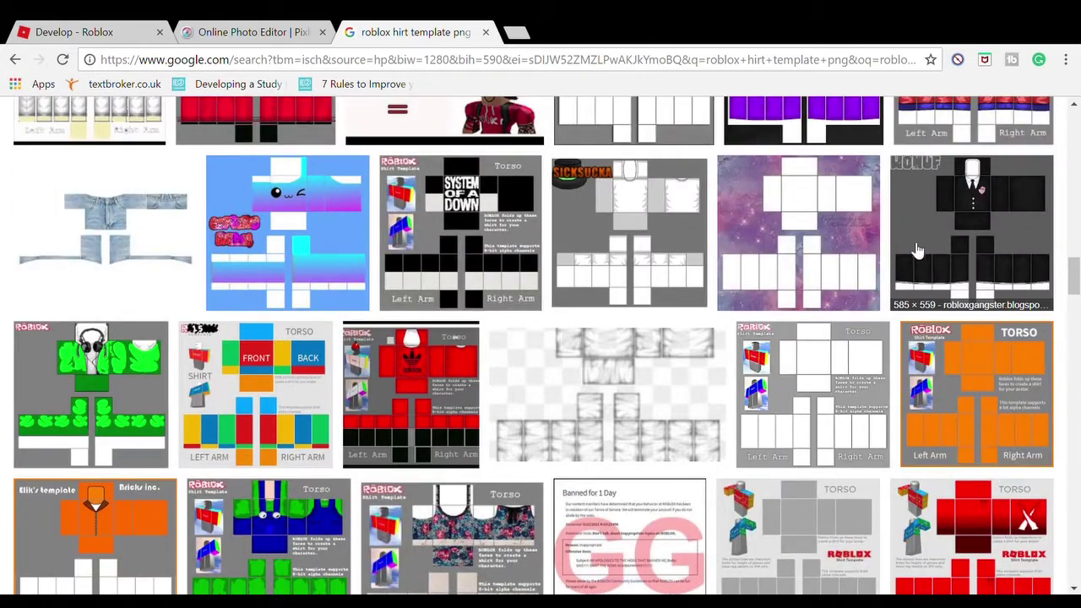
left_click(946, 246)
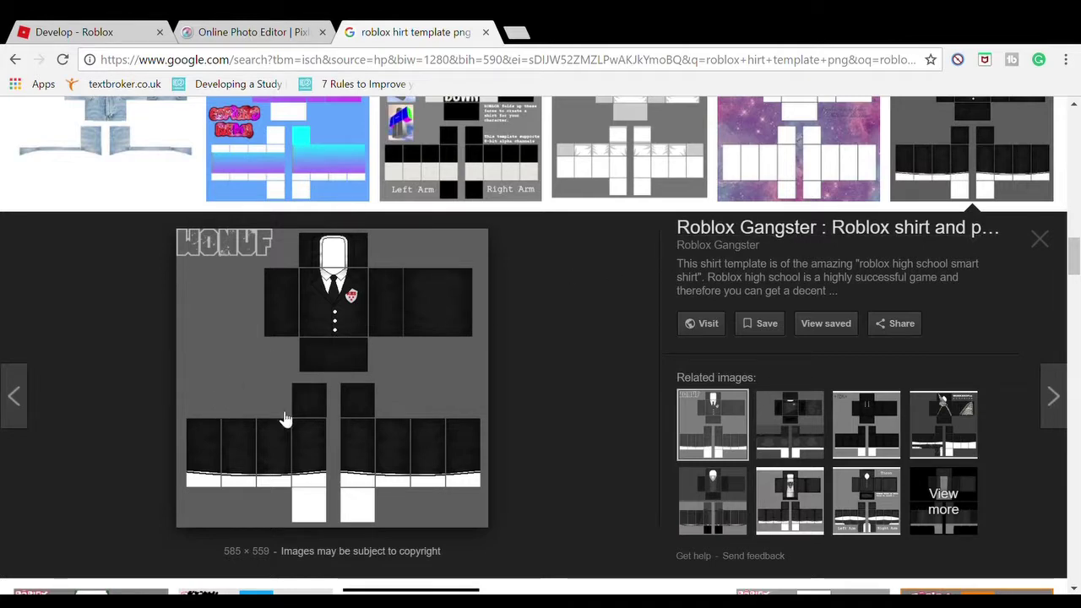
left_click(369, 503)
left_click(649, 32)
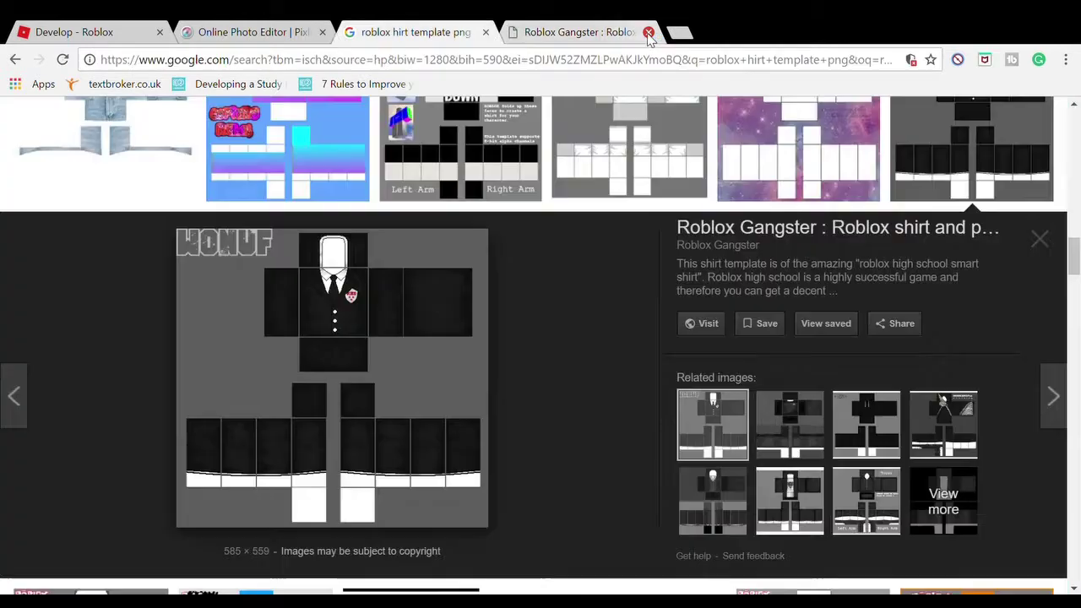
left_click(648, 32)
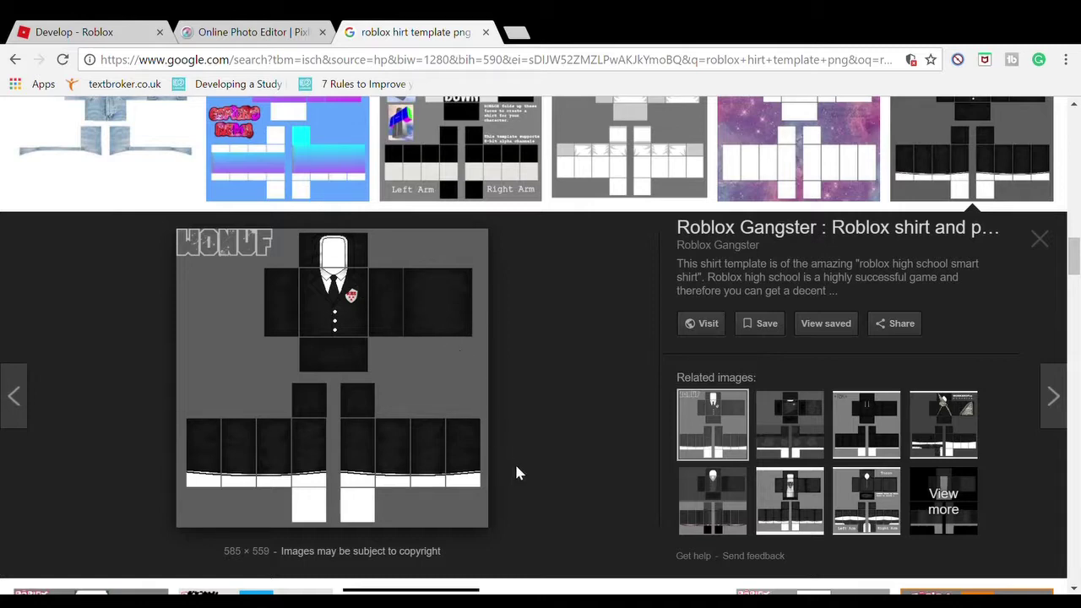
Step: Back in Pixlr, paste the black suit template as Layer 2 over the Roblox template
left_click(292, 30)
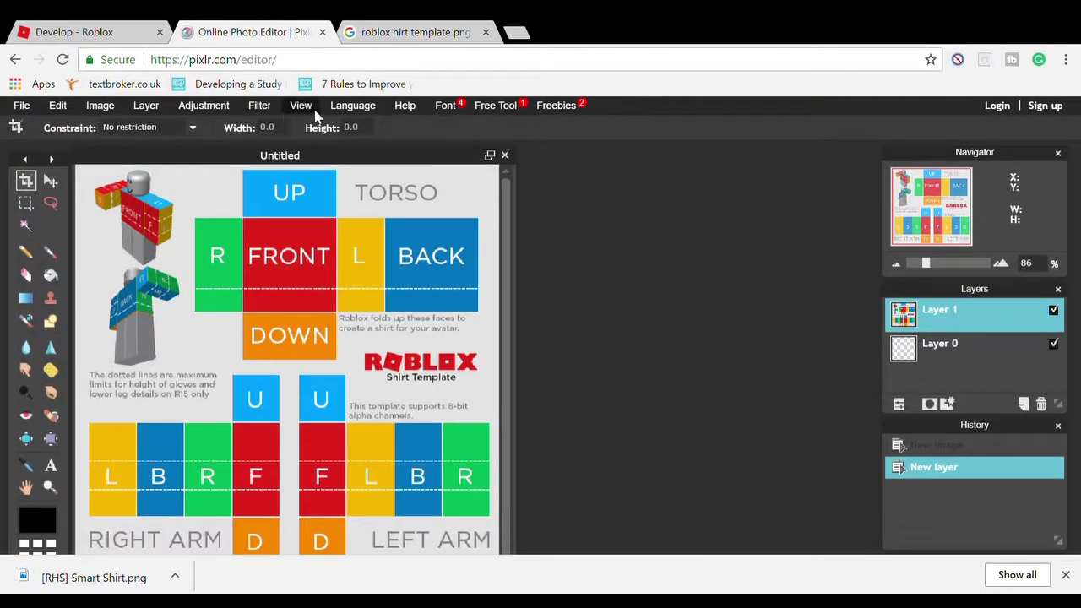
left_click(145, 105)
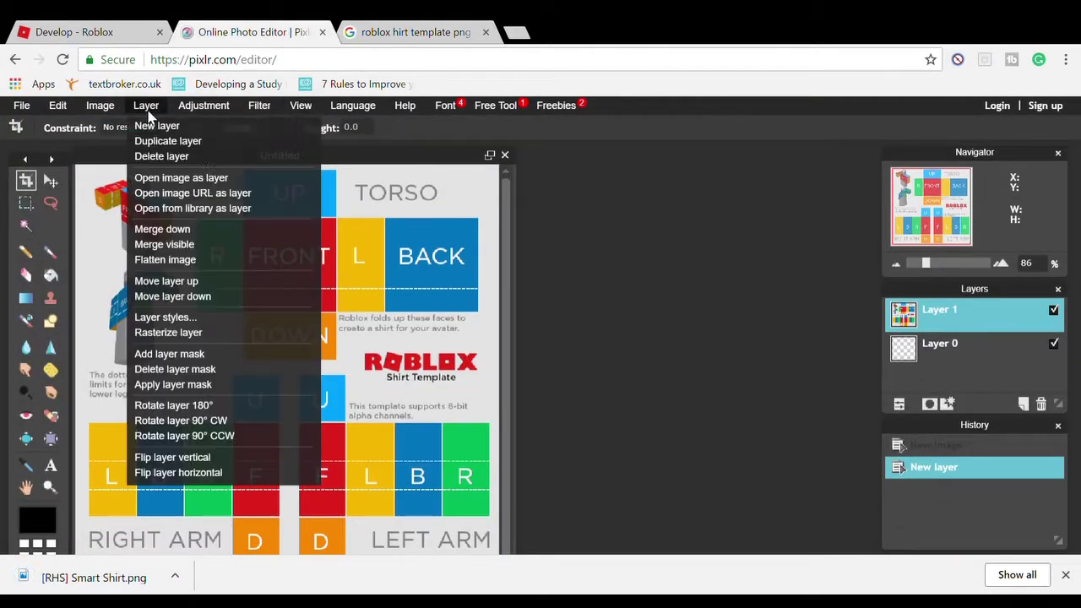
left_click(236, 179)
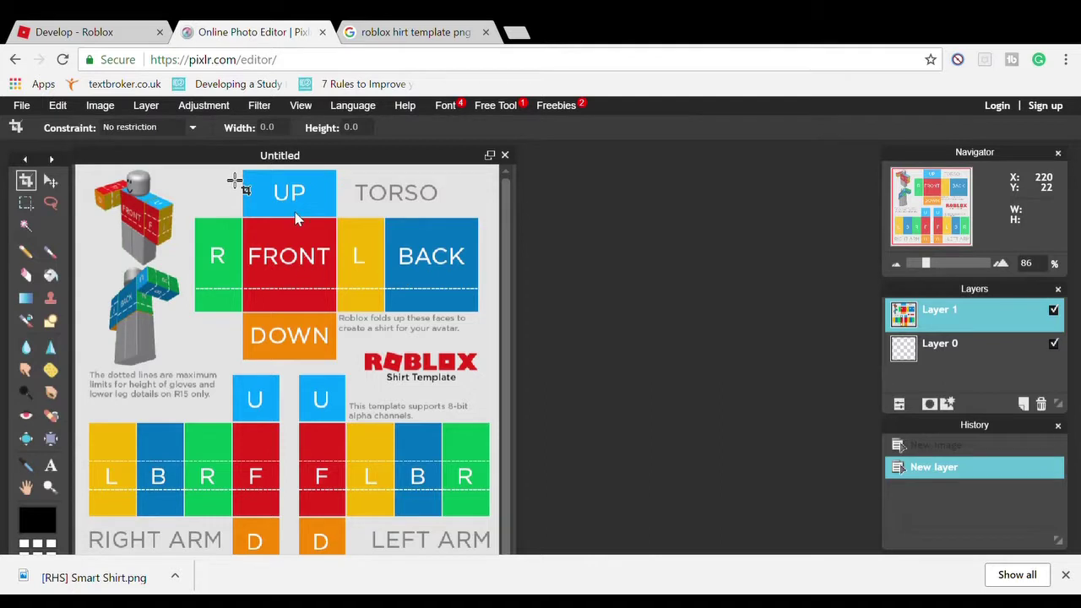
key("ctrl+v")
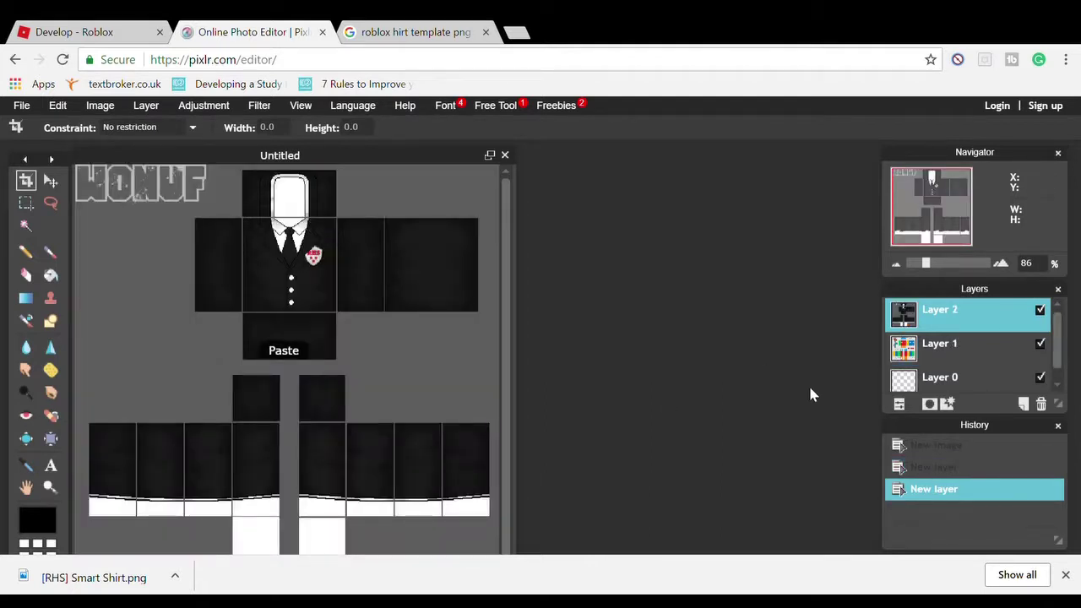
left_click(1066, 574)
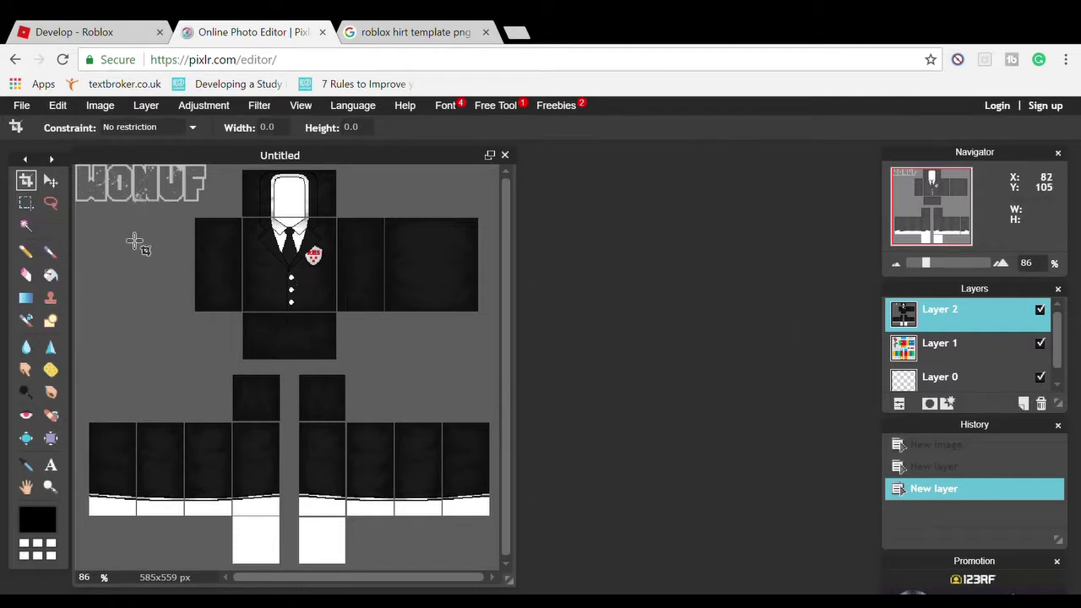
left_click(58, 108)
Step: Free-transform the suit layer to nearly fill the shirt template and apply the resize
left_click(135, 244)
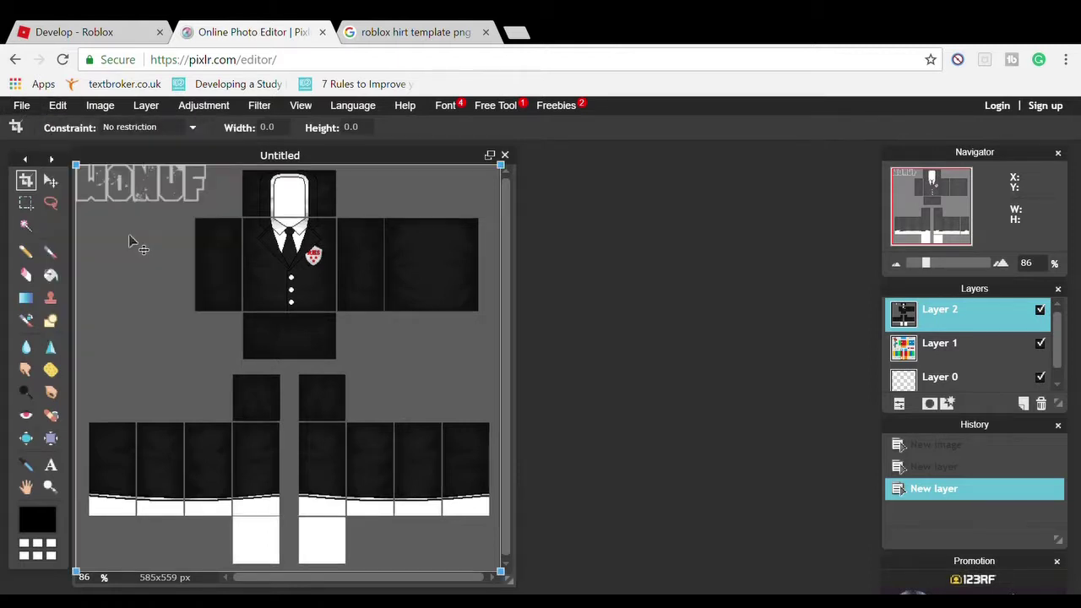
left_click(62, 110)
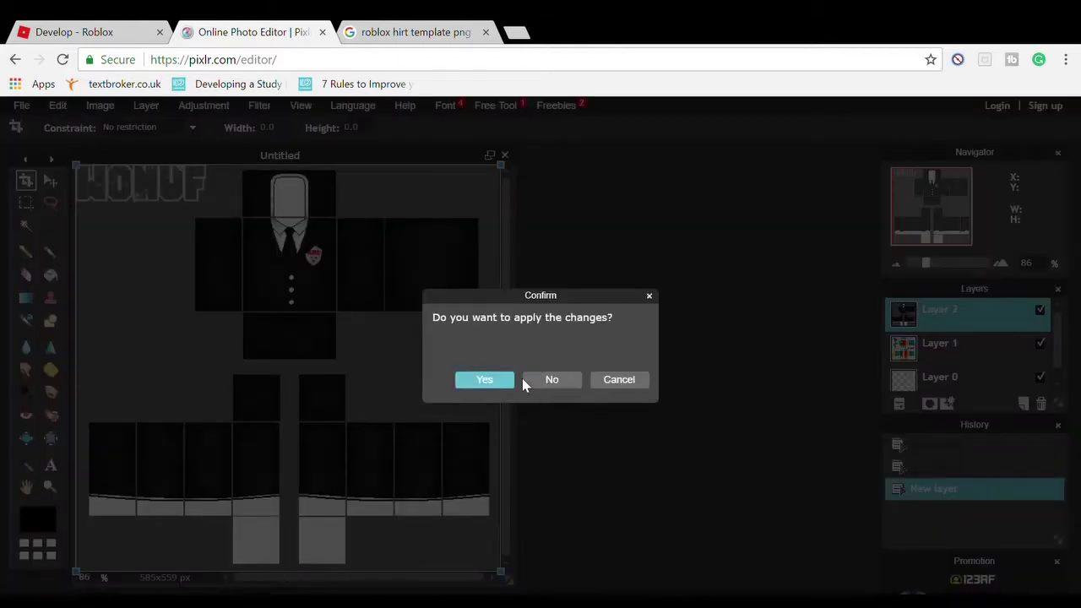
left_click(537, 382)
left_click(58, 105)
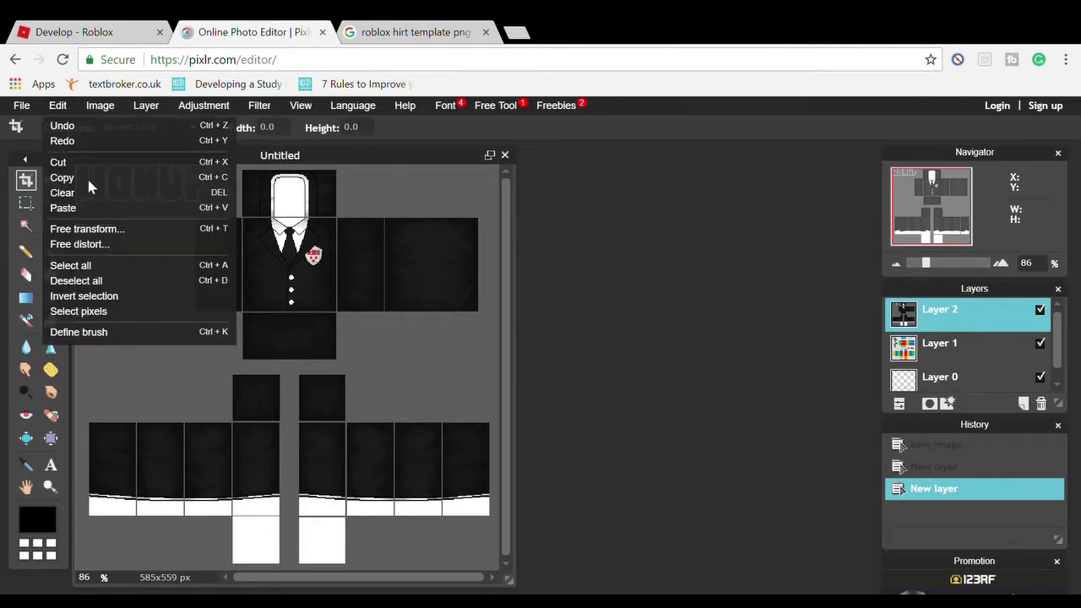
left_click(124, 231)
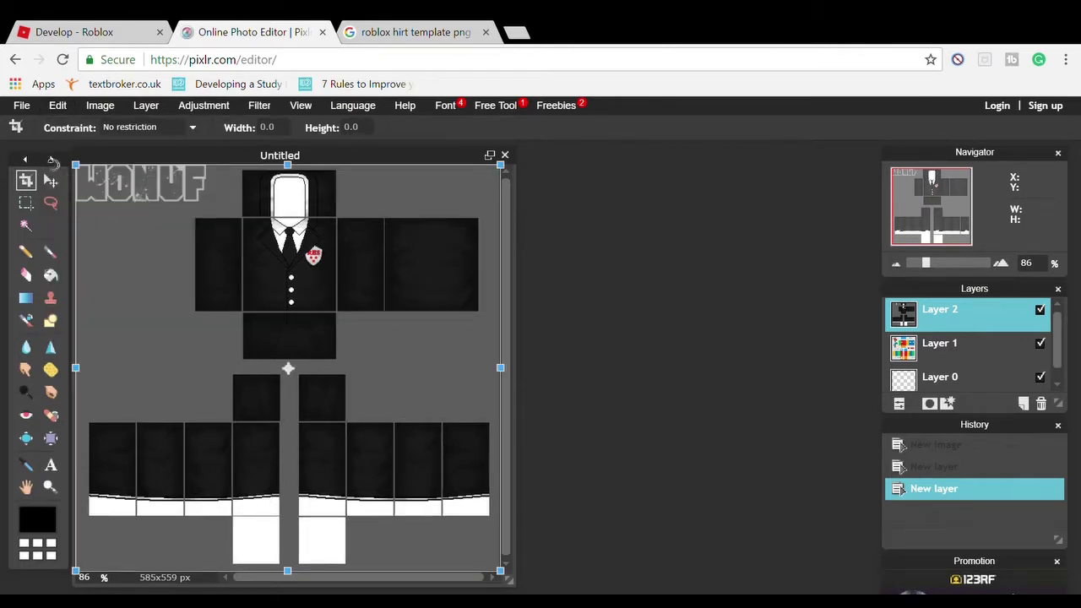
left_click_drag(76, 166, 47, 159)
left_click(558, 262)
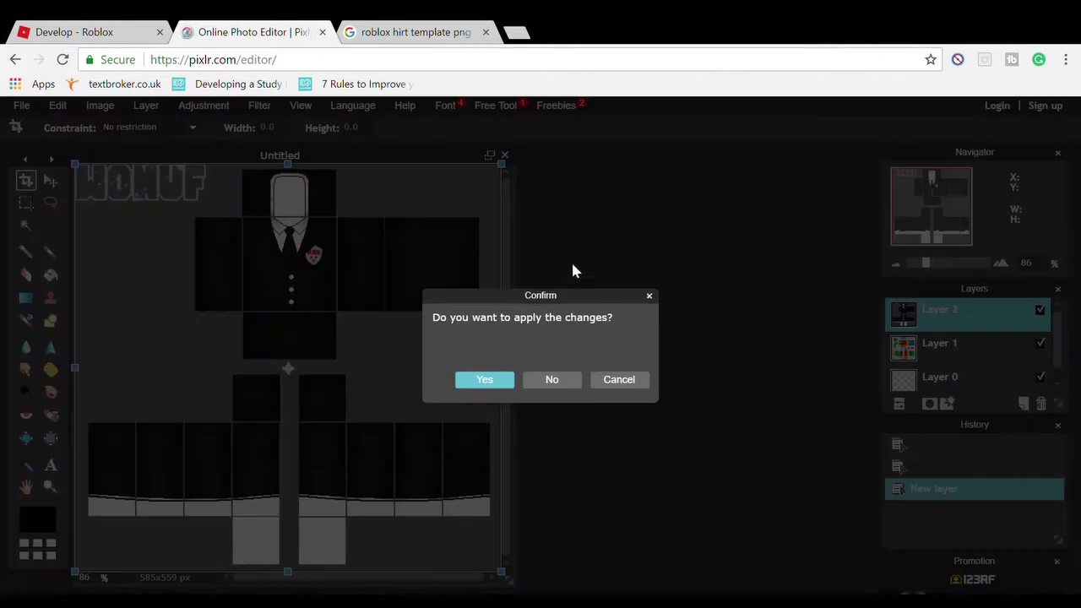
left_click(485, 380)
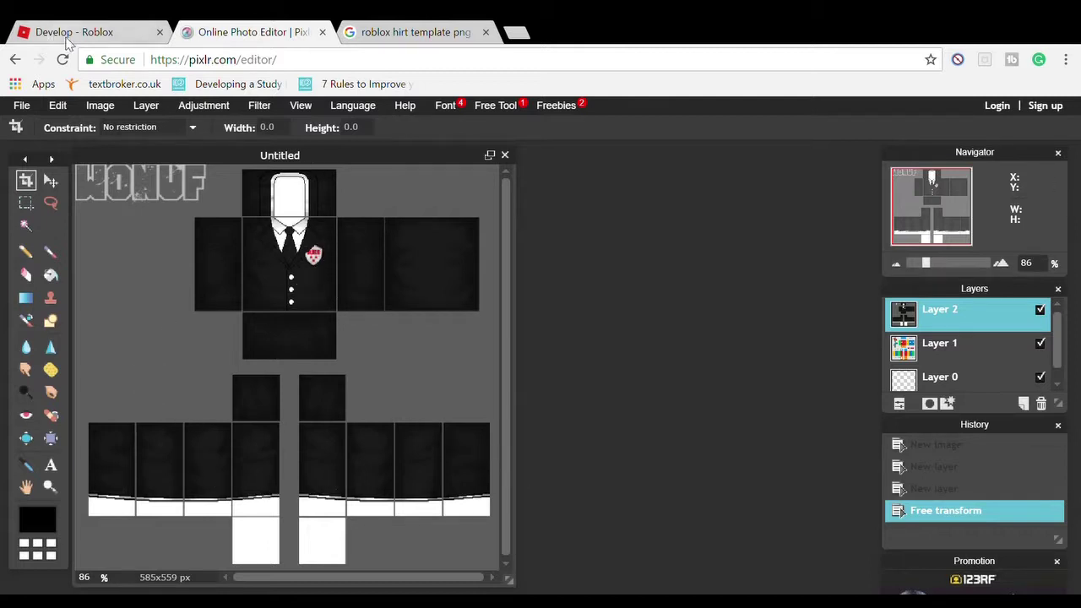
left_click(149, 107)
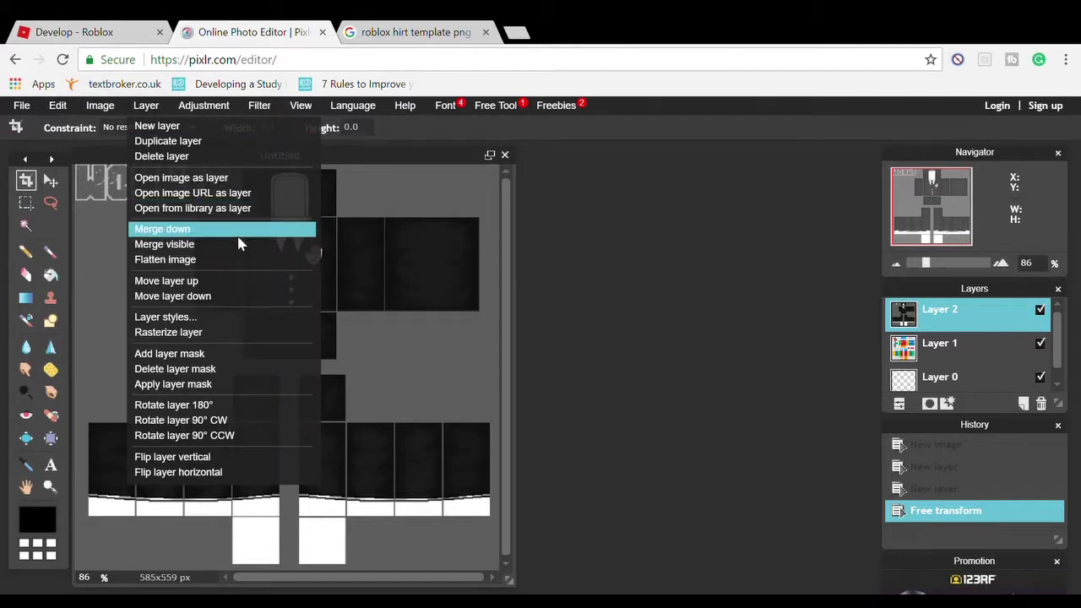
Step: Paste the colourful polygon logo as Layer 3
left_click(211, 179)
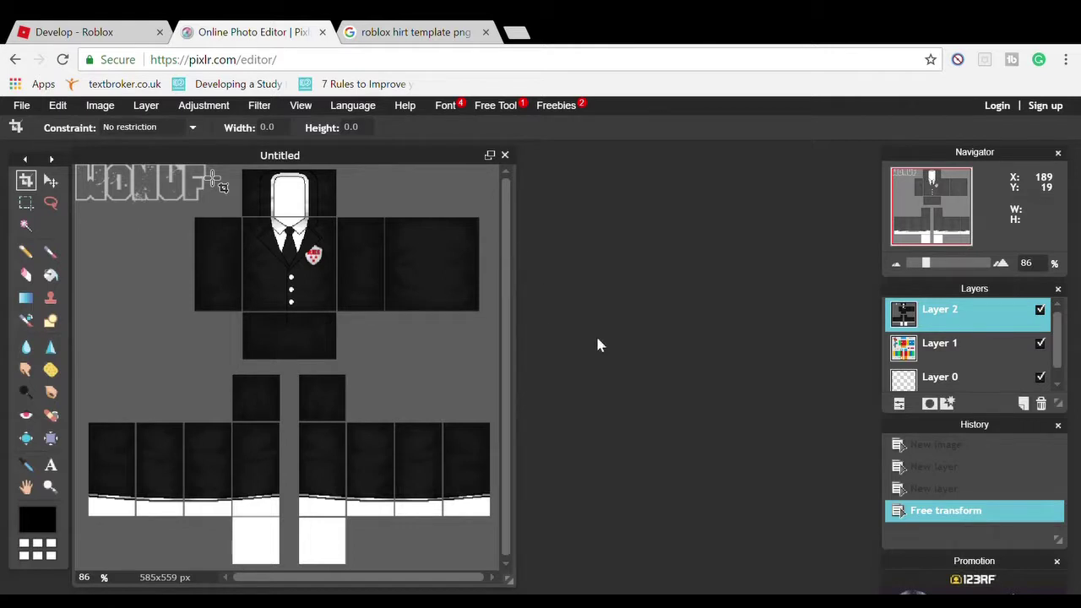
key("ctrl+v")
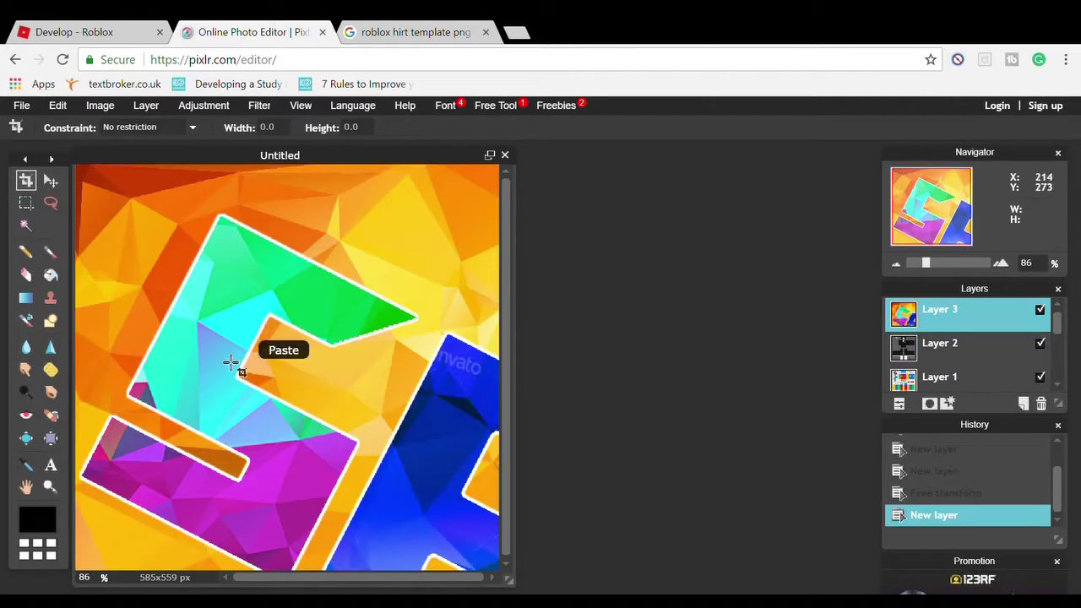
Step: Free-transform the logo down to a small badge on the suit's chest and apply it
left_click(56, 105)
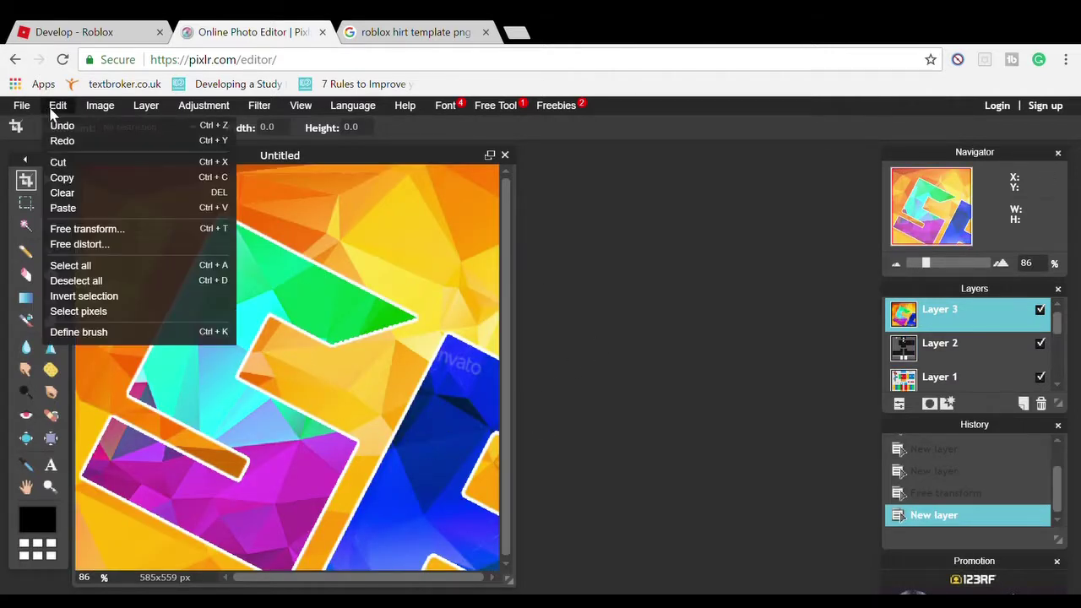
left_click(620, 221)
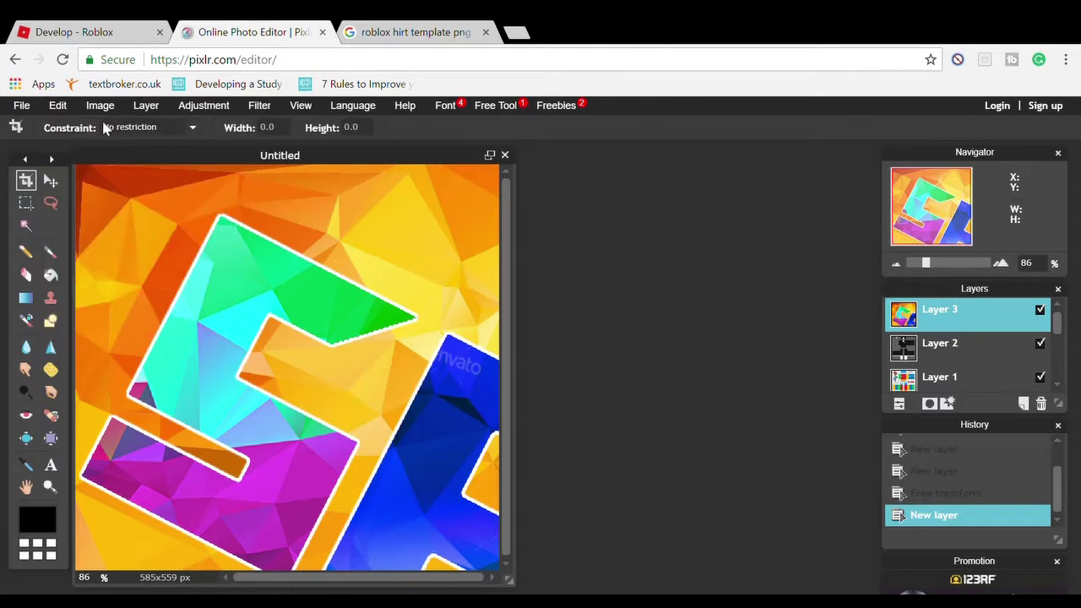
left_click(58, 106)
left_click(120, 229)
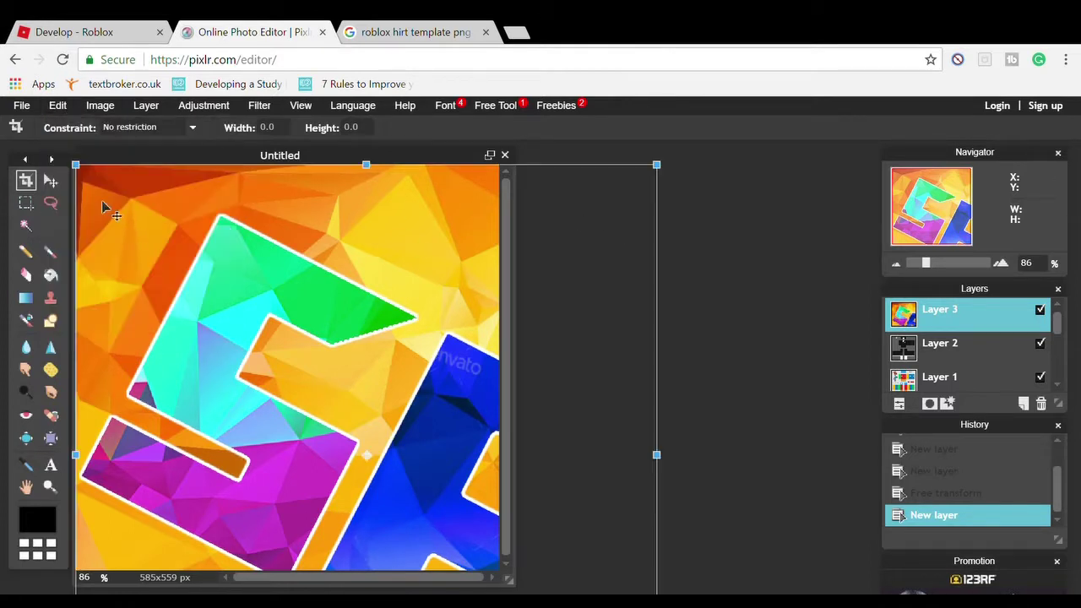
left_click_drag(75, 164, 301, 281)
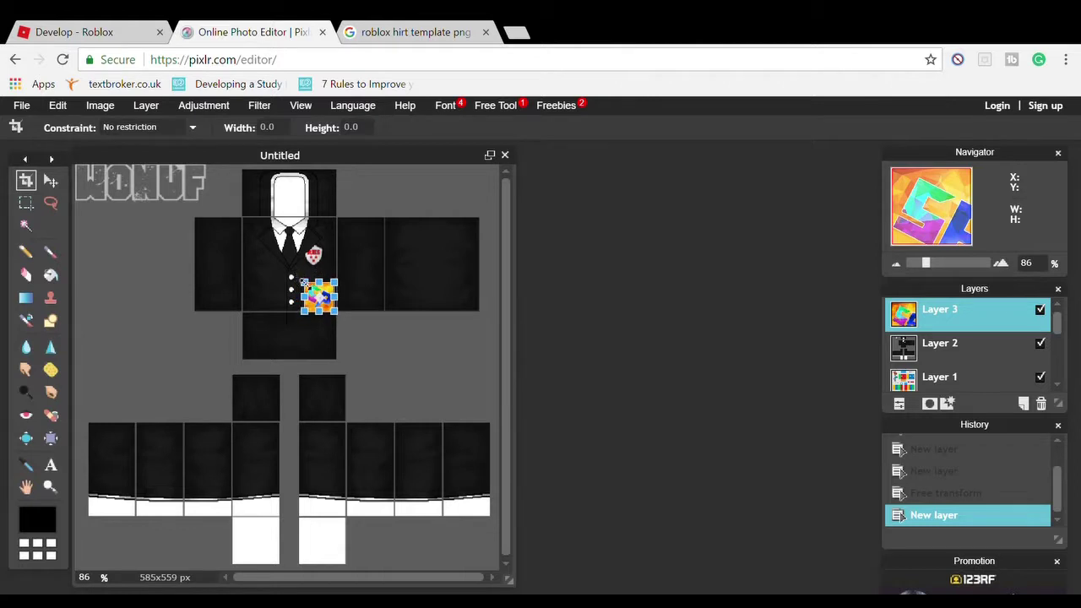
left_click_drag(343, 319, 316, 259)
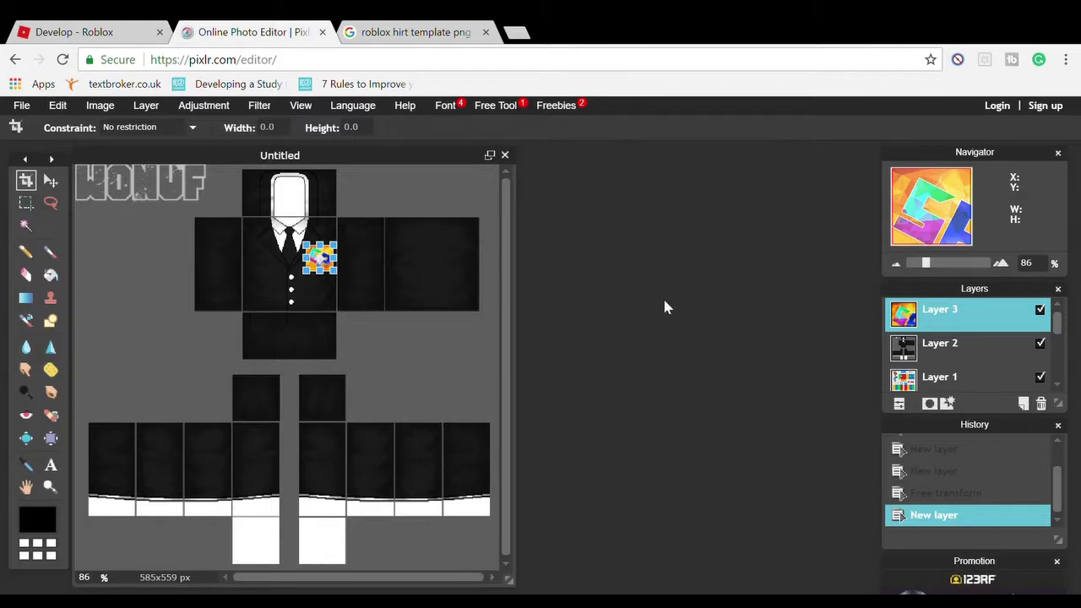
key("Return")
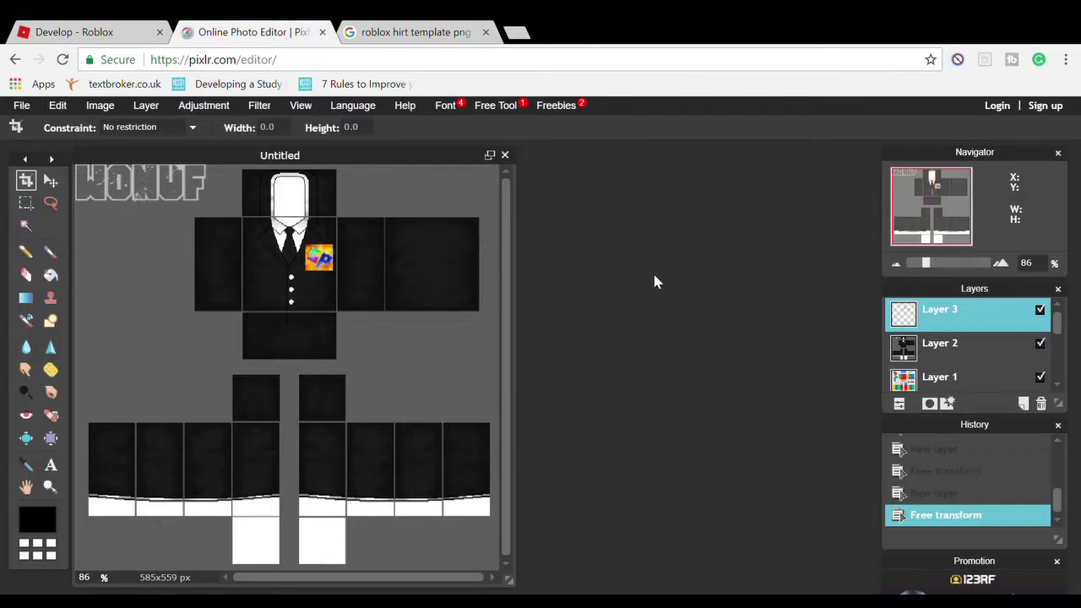
left_click(144, 108)
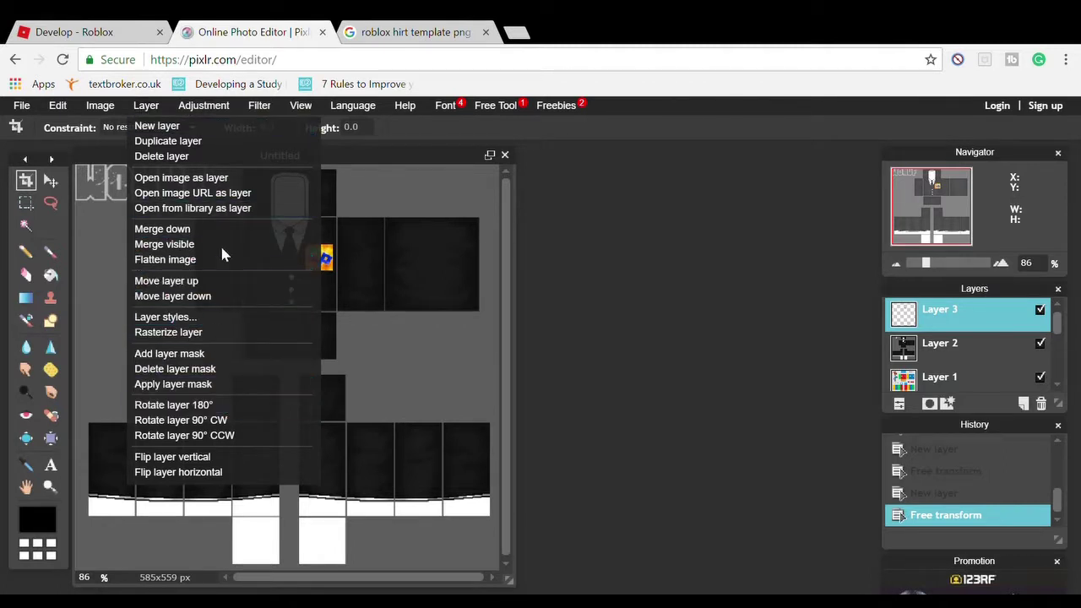
Step: Paste the Roblox avatar as Layer 4 and shrink it onto the suit's right sleeve panel
left_click(239, 179)
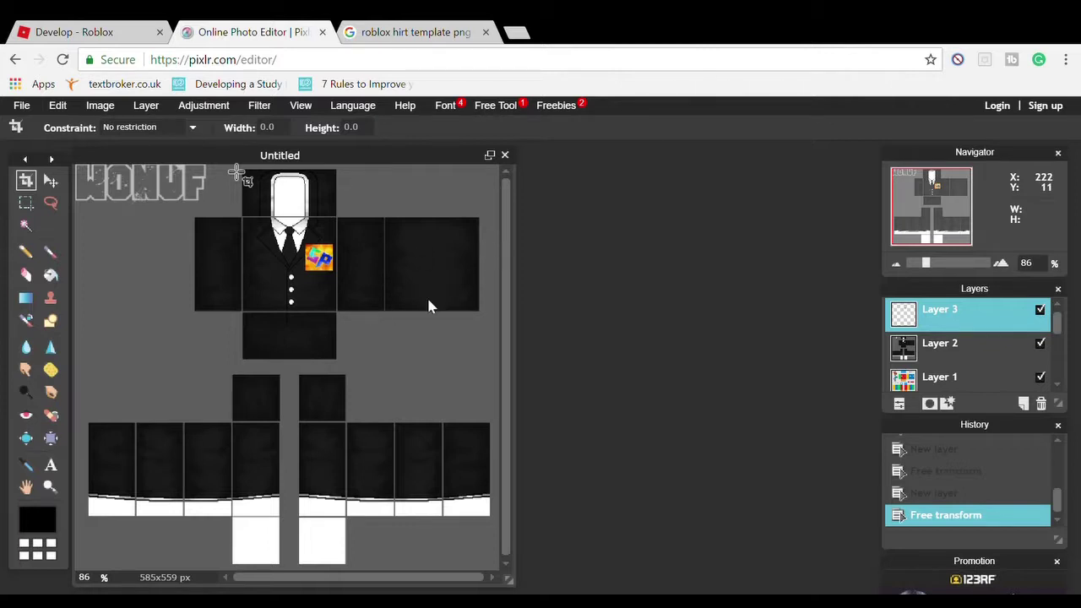
key("ctrl+v")
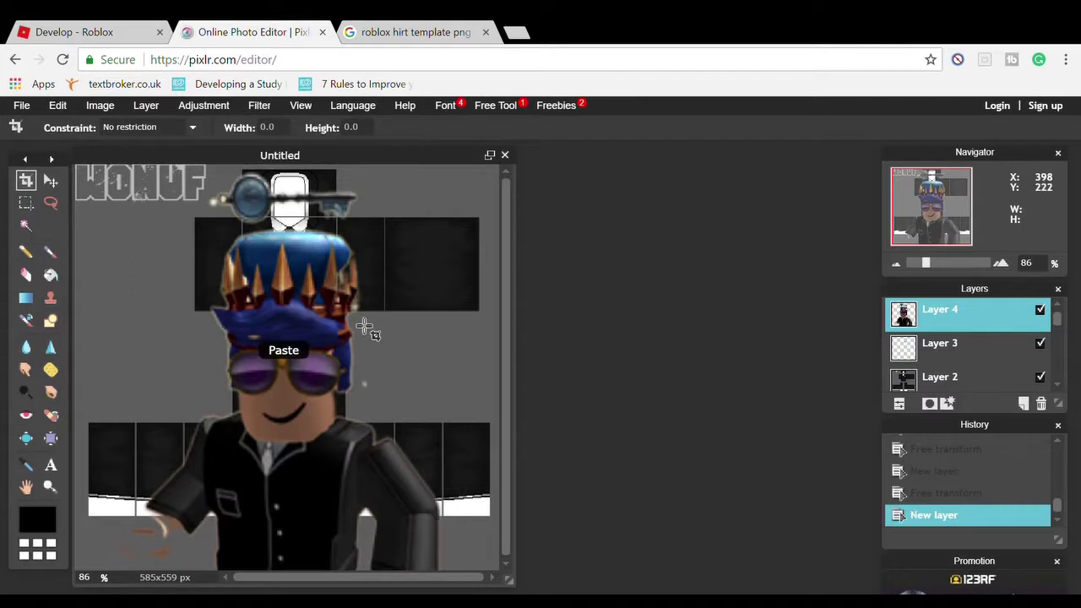
left_click(57, 106)
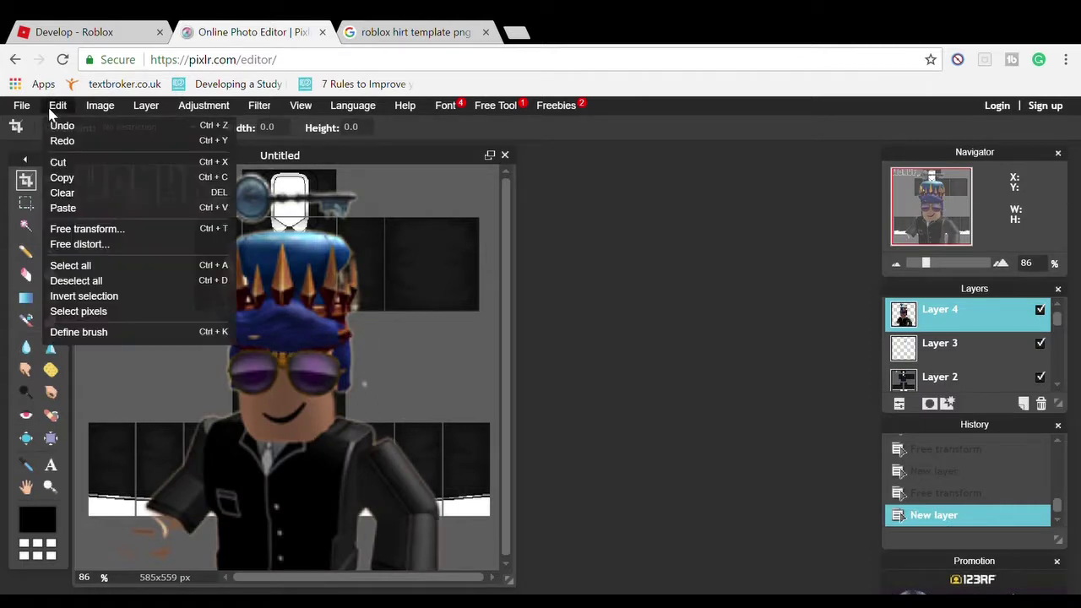
left_click(117, 229)
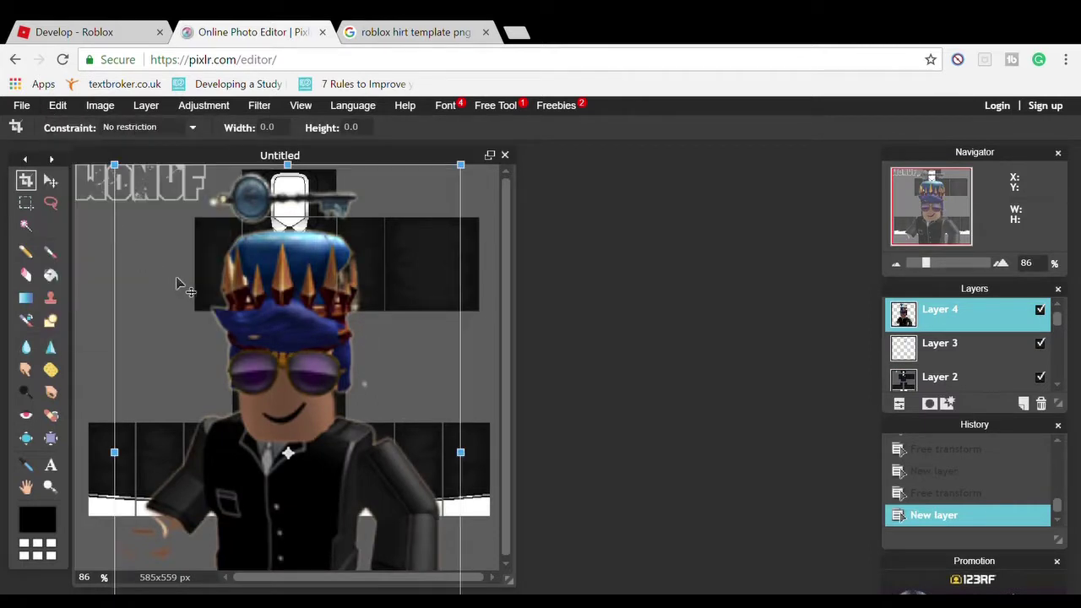
left_click_drag(112, 163, 228, 304)
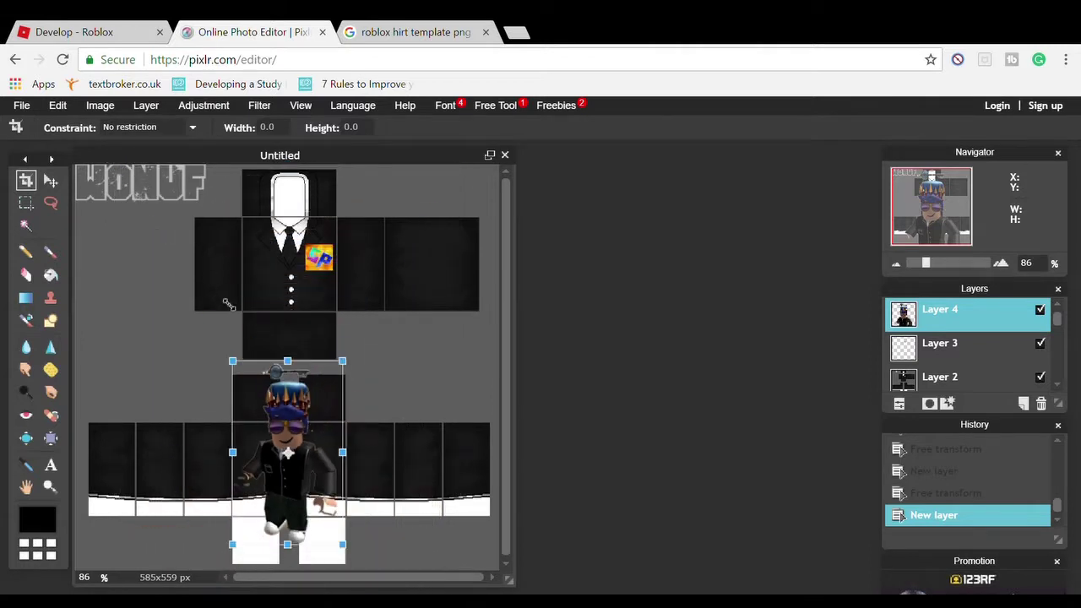
left_click_drag(290, 372, 460, 280)
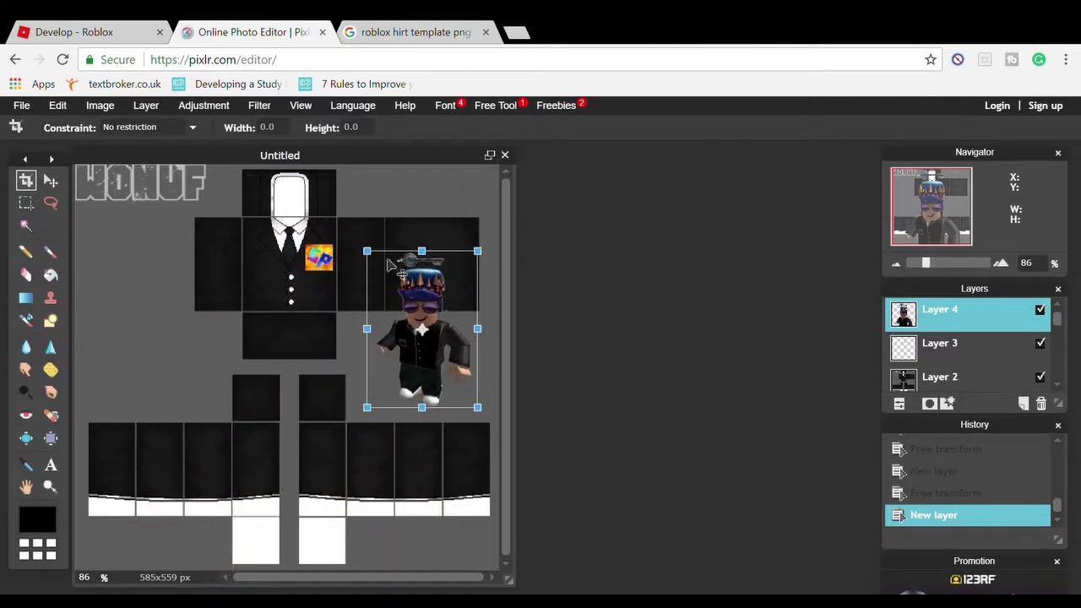
left_click_drag(368, 250, 393, 276)
left_click_drag(430, 301, 403, 224)
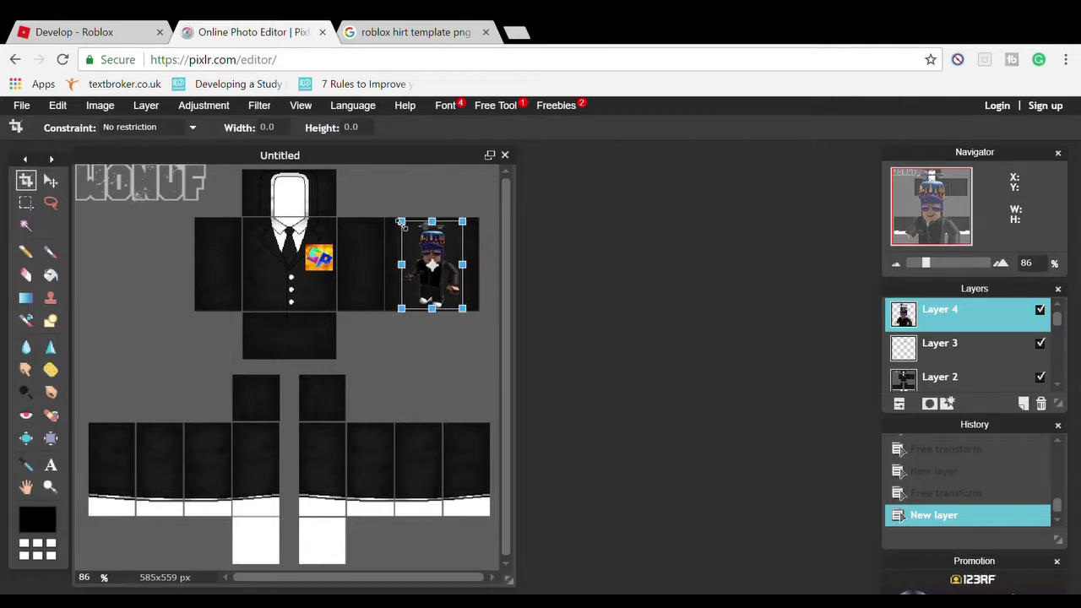
left_click(638, 307)
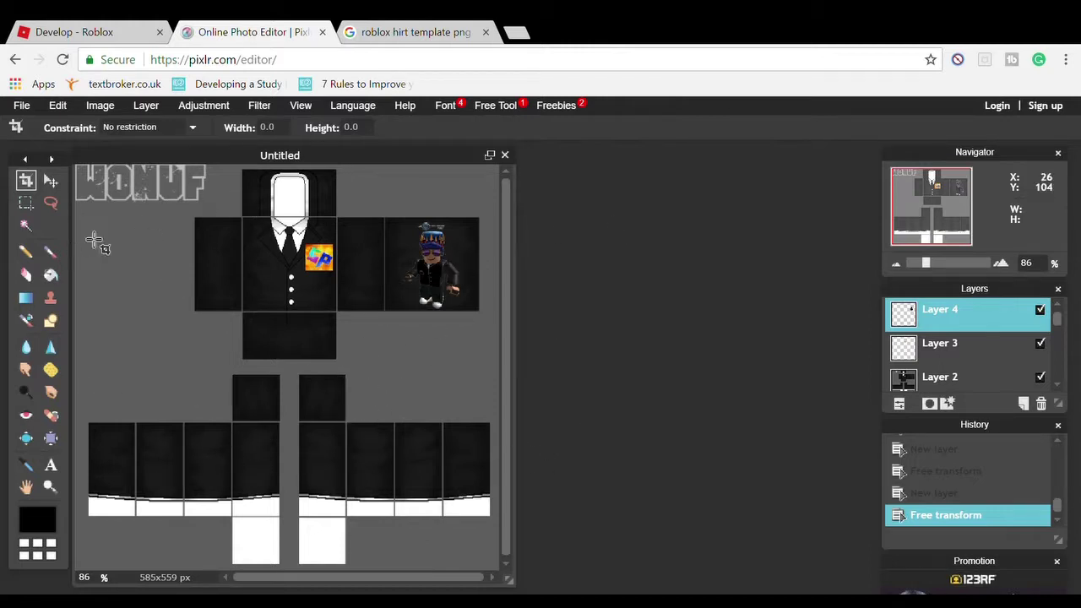
Step: Save the shirt design as a quality-100 JPEG named 'sanifer playz suit'
left_click(22, 105)
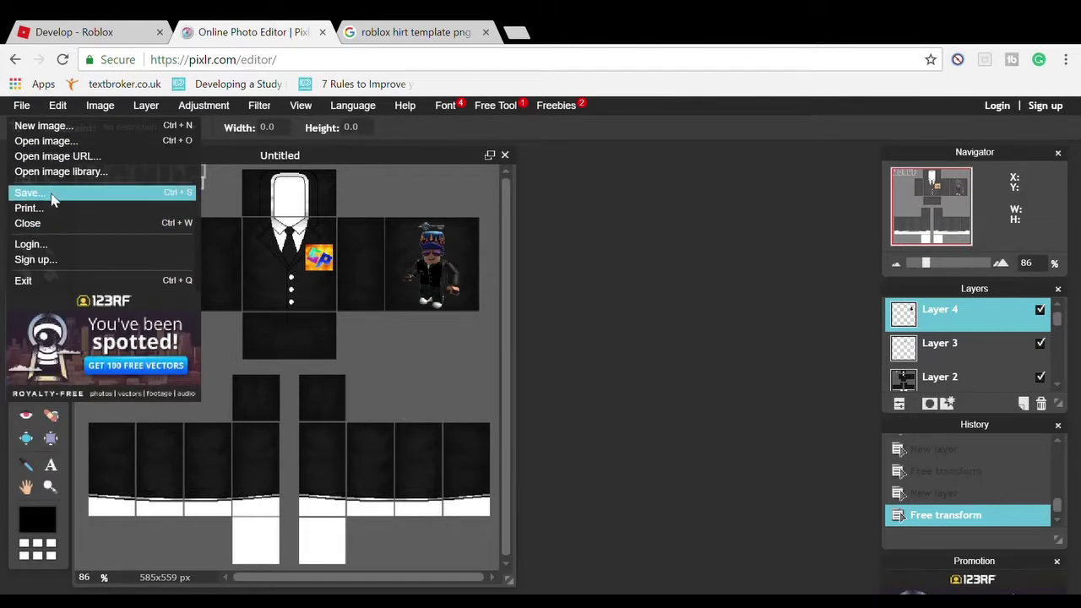
left_click(51, 196)
left_click_drag(754, 336, 798, 337)
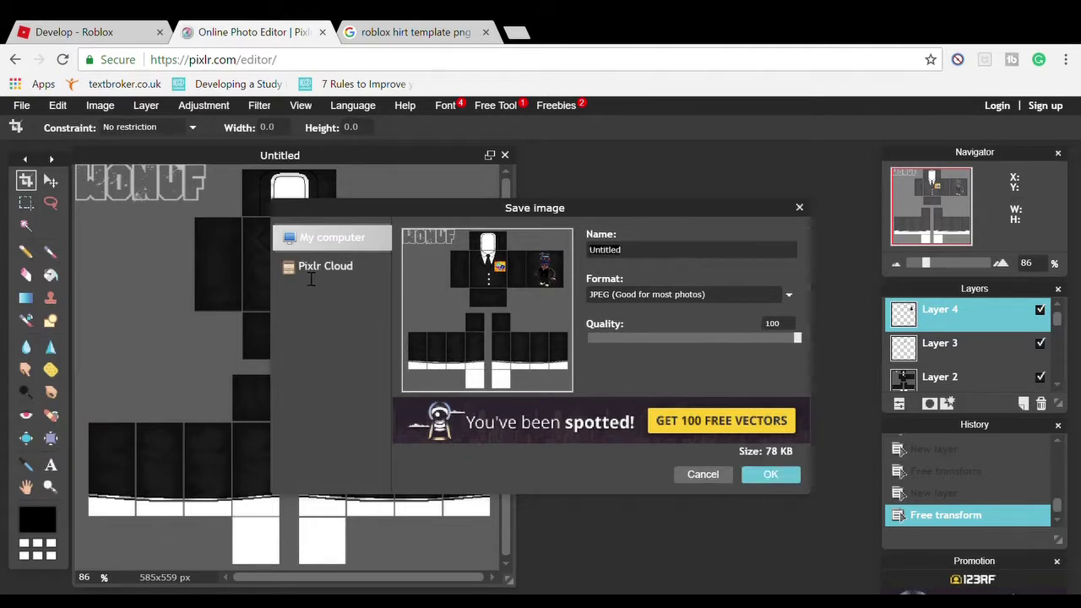
key("ctrl+a")
key("BackSpace")
type("sanifer playz suit")
left_click(793, 476)
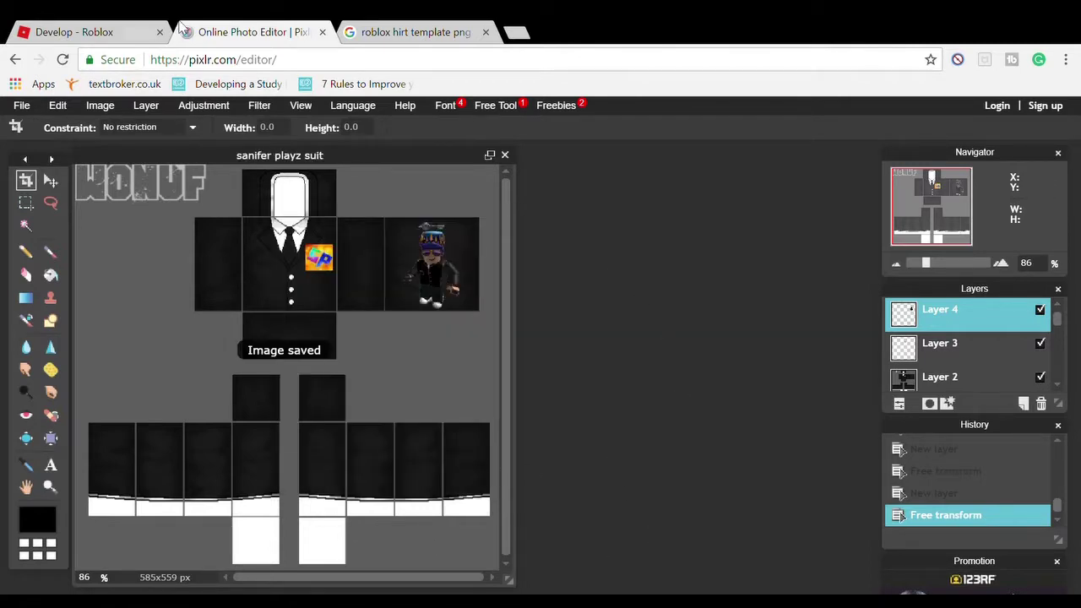
left_click(89, 31)
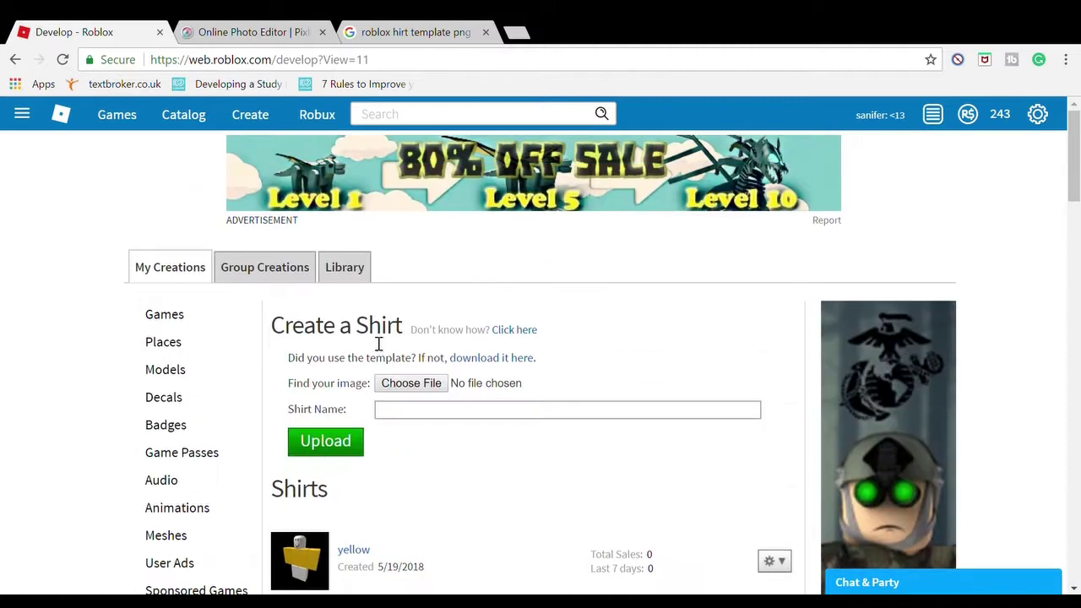
Step: Upload the saved 'sanifer playz suit' JPG as a new Roblox shirt, keeping its auto-filled name
scroll(449, 374, "down", 10)
scroll(448, 374, "up", 10)
left_click(588, 353)
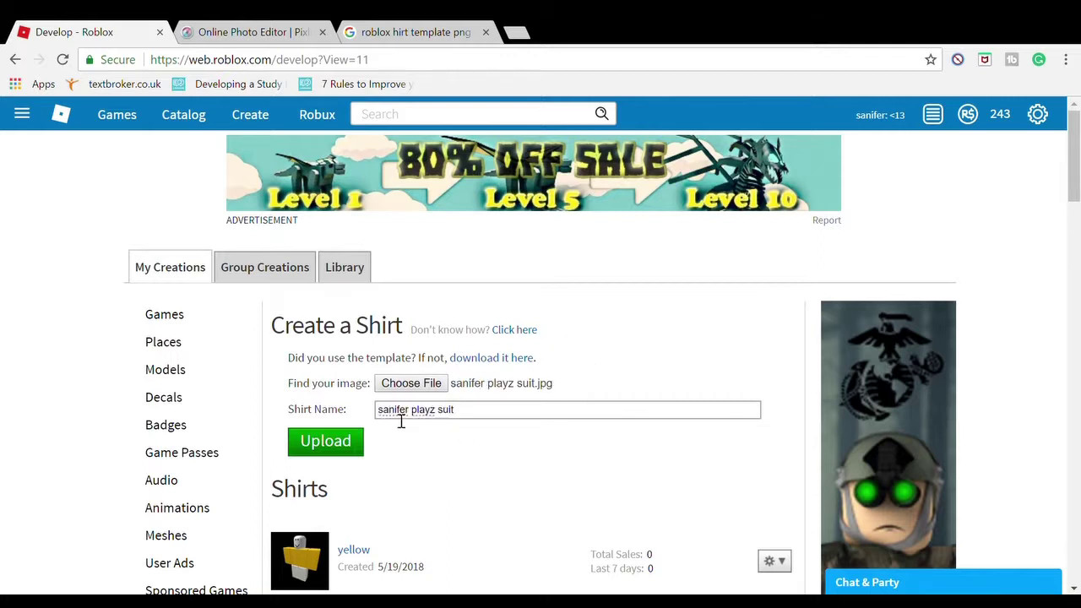
scroll(402, 422, "down", 1)
left_click(326, 357)
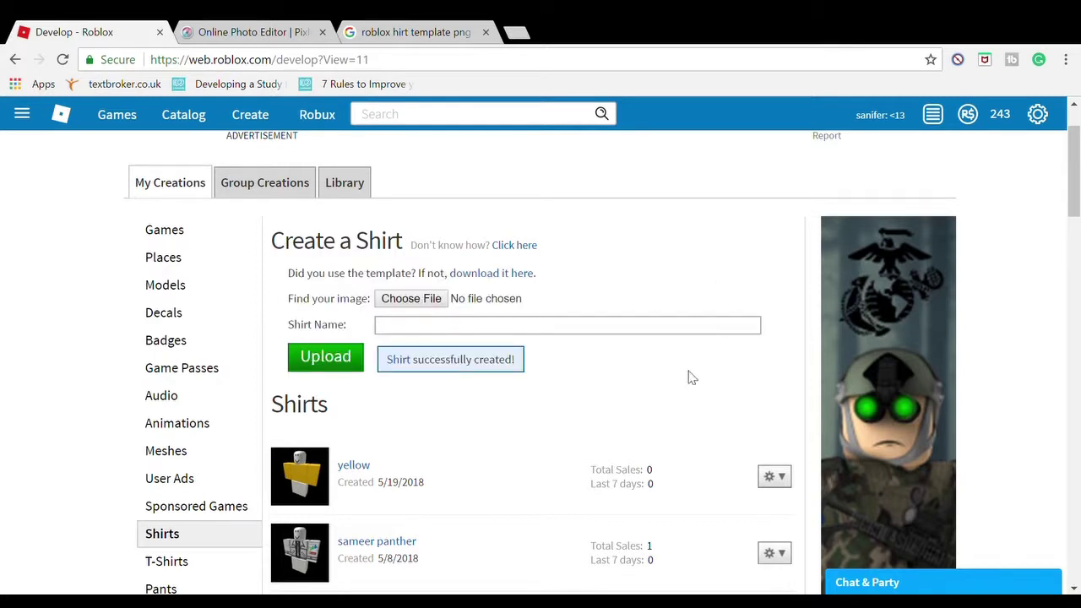
scroll(689, 377, "down", 1)
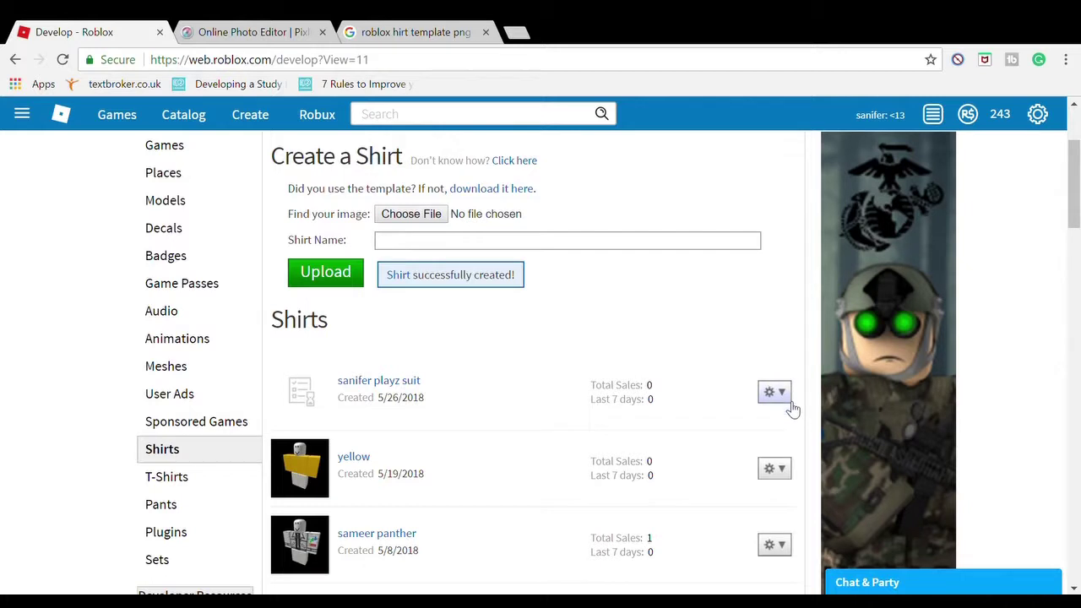
Step: Configure the new shirt as for sale at 5 Robux and save its settings
left_click(779, 393)
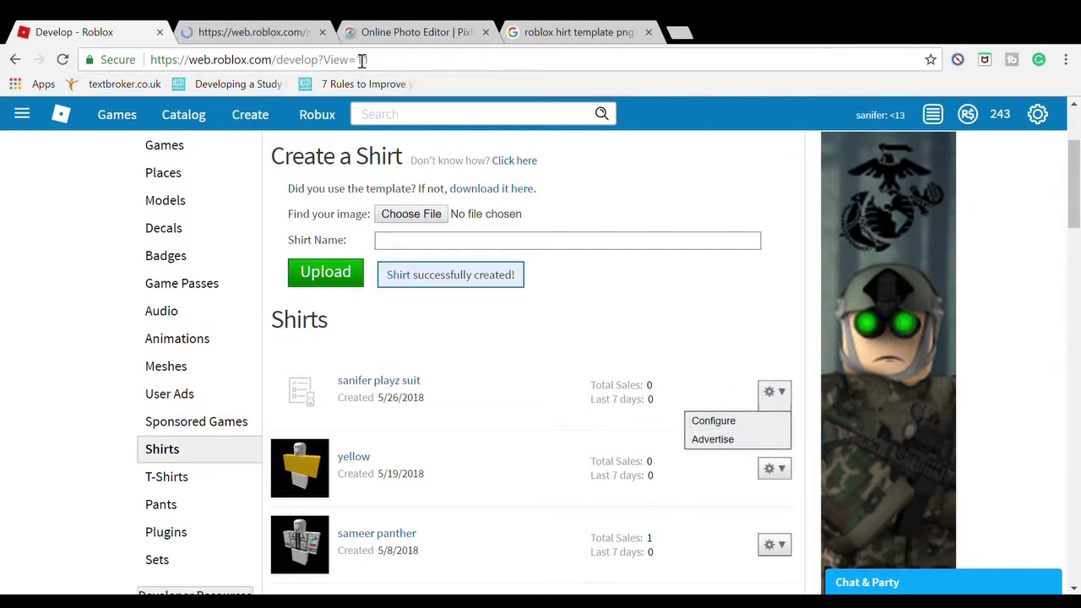
left_click(254, 32)
scroll(524, 247, "down", 7)
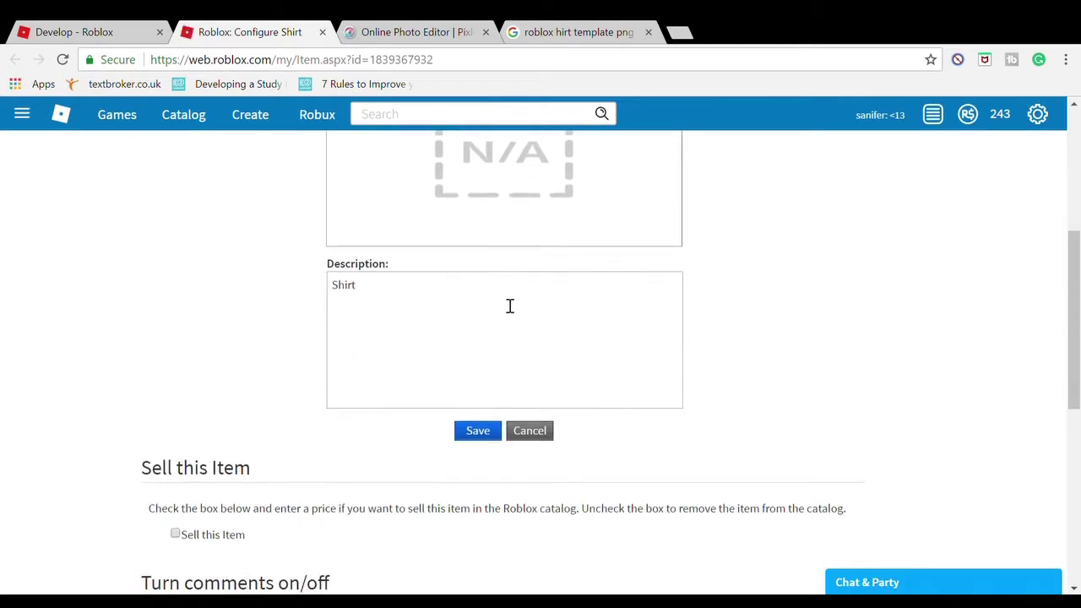
left_click(175, 281)
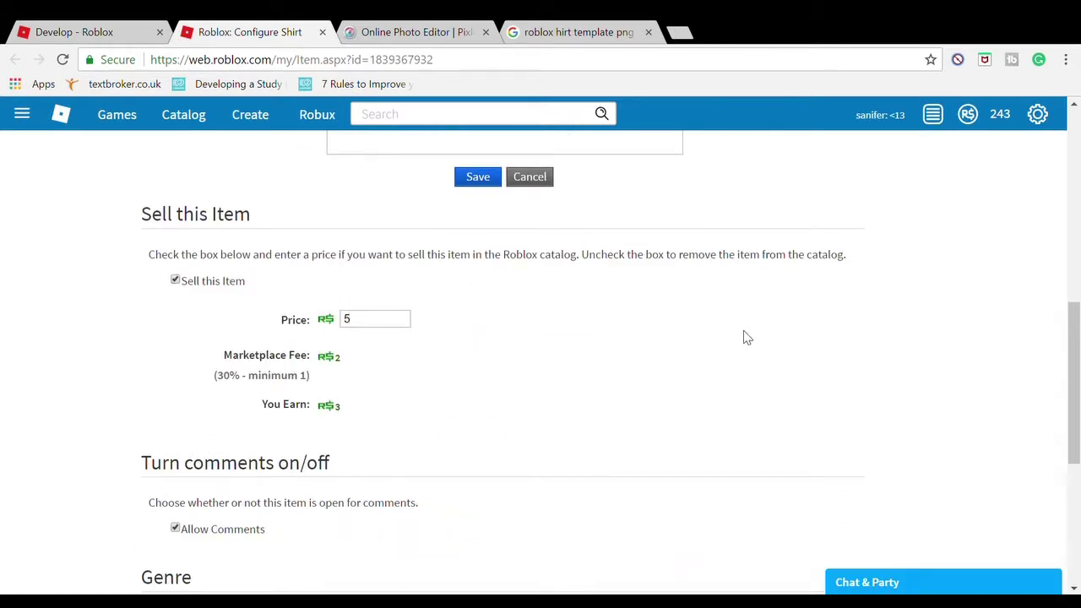
scroll(747, 338, "down", 4)
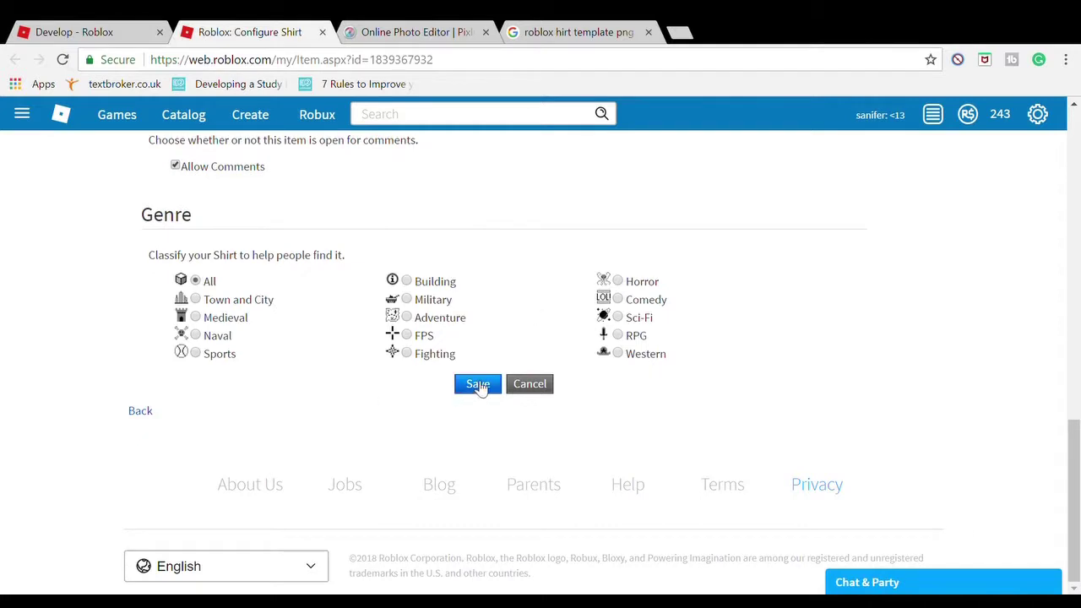
left_click(478, 387)
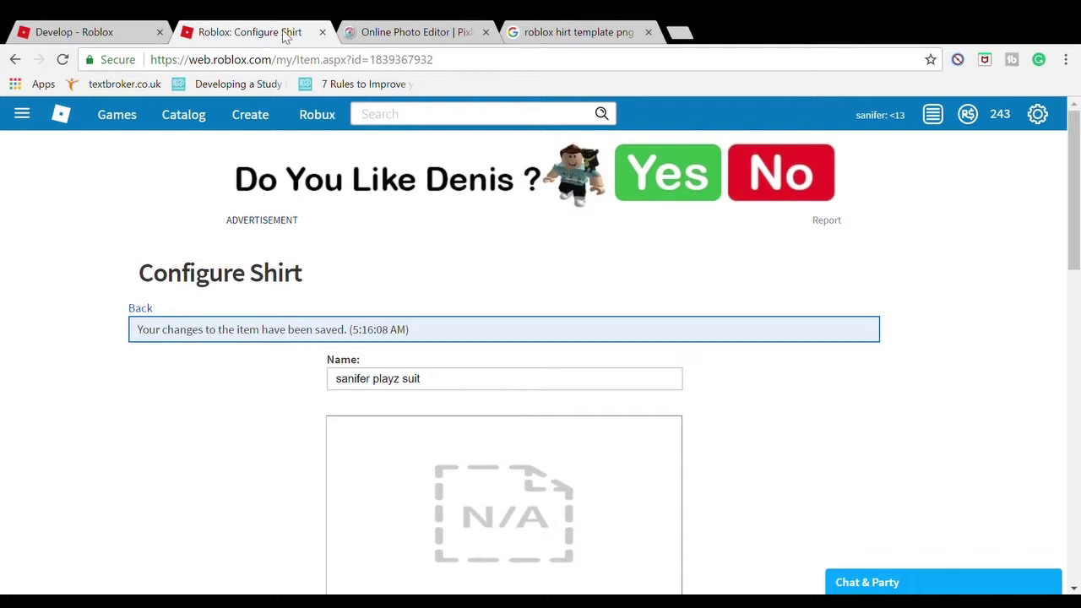
left_click(322, 32)
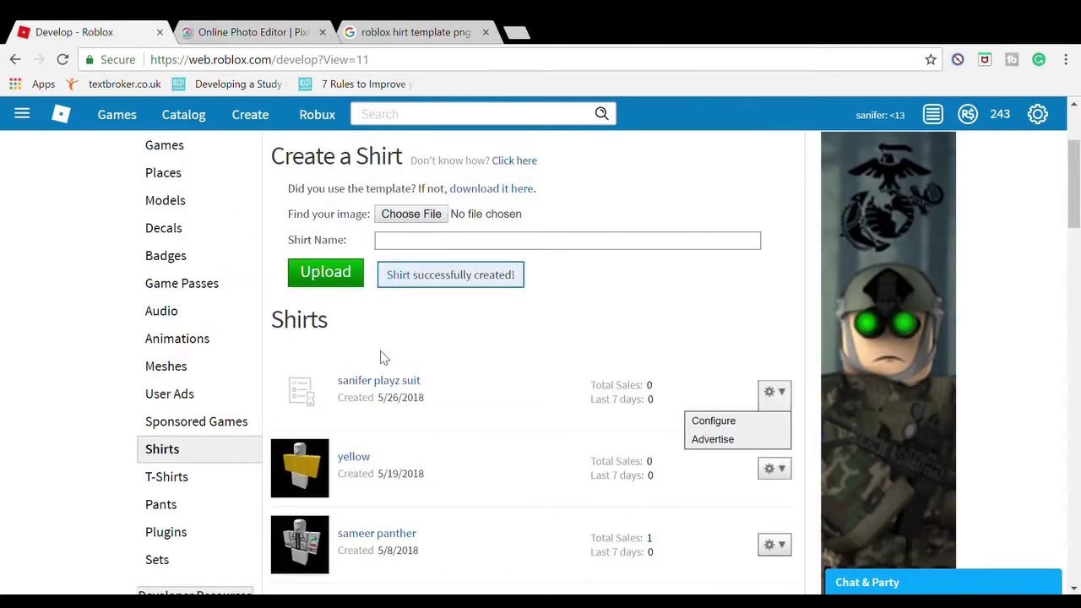
Step: Go to the Avatar editor through the site menu and equip the suit shirt from Clothing > Shirts
left_click(62, 115)
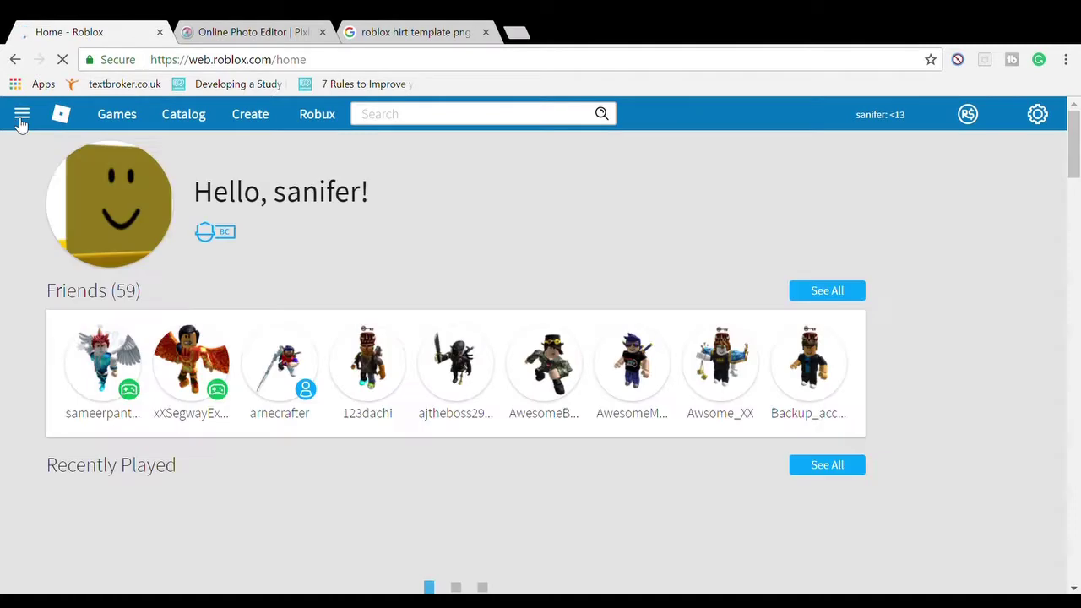
left_click(22, 115)
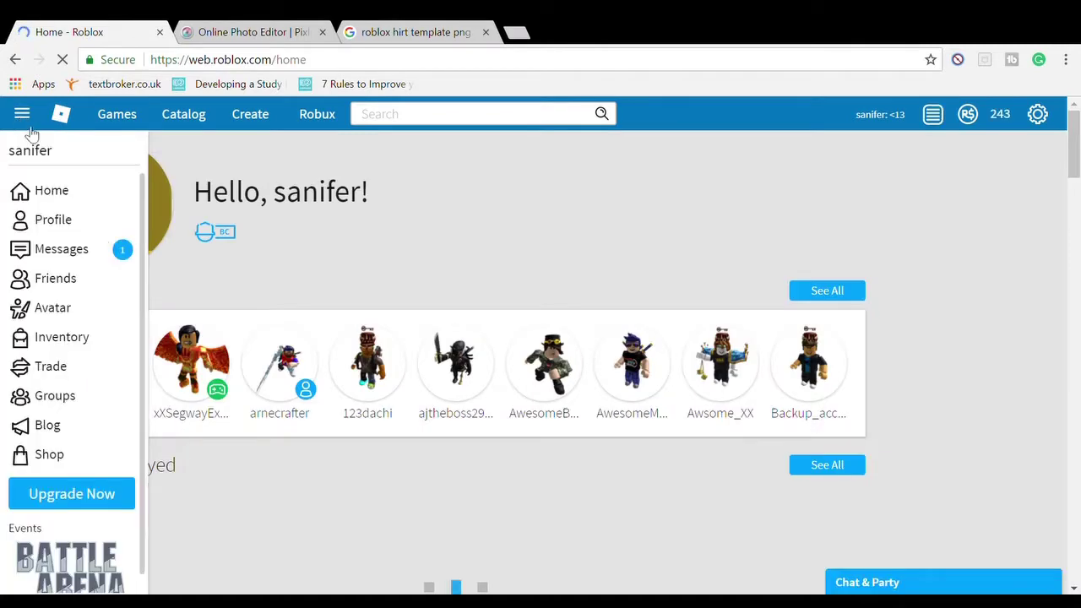
left_click(63, 306)
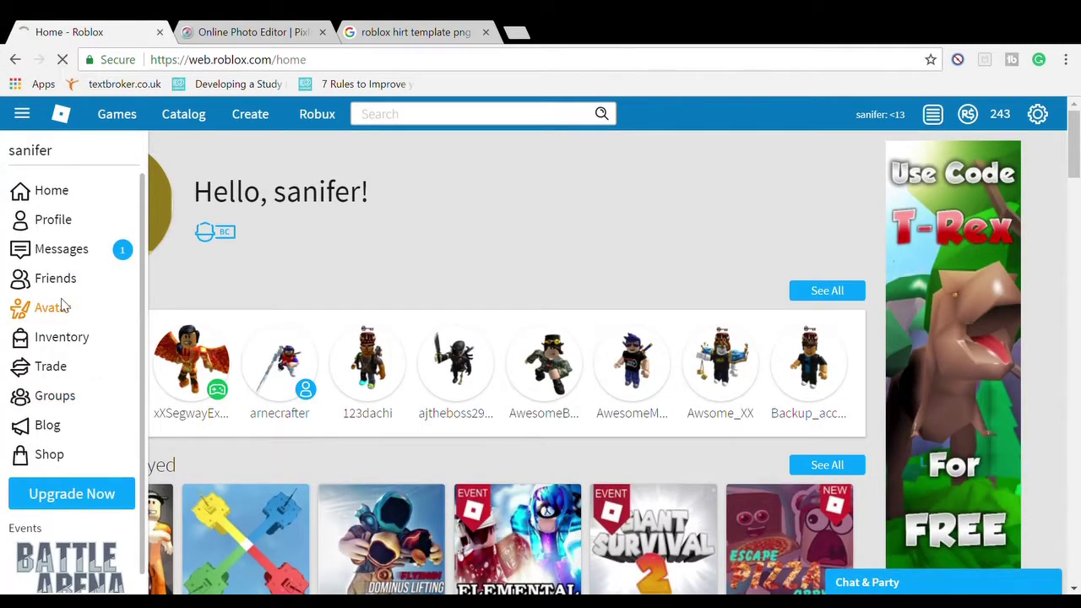
scroll(386, 278, "down", 2)
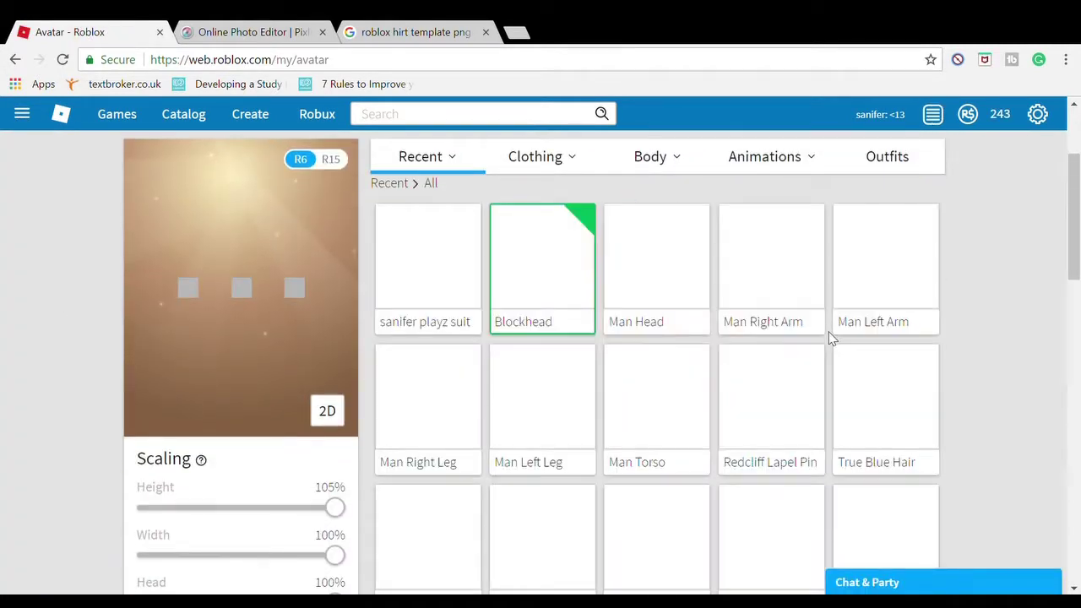
scroll(717, 279, "down", 5)
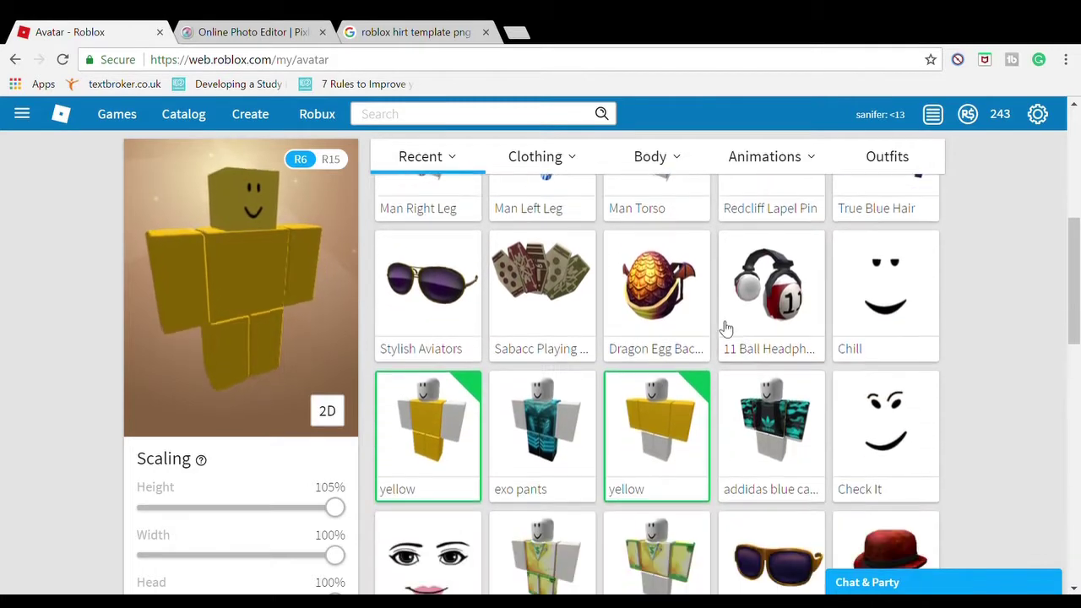
scroll(558, 249, "up", 7)
mouse_move(572, 333)
left_click(490, 411)
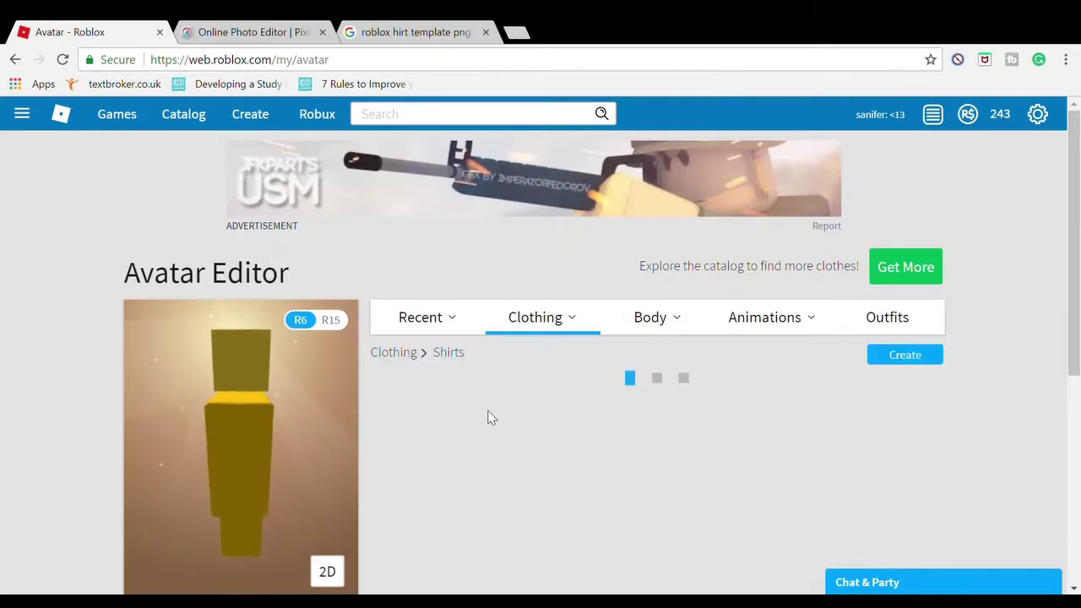
scroll(806, 363, "down", 2)
scroll(807, 363, "up", 3)
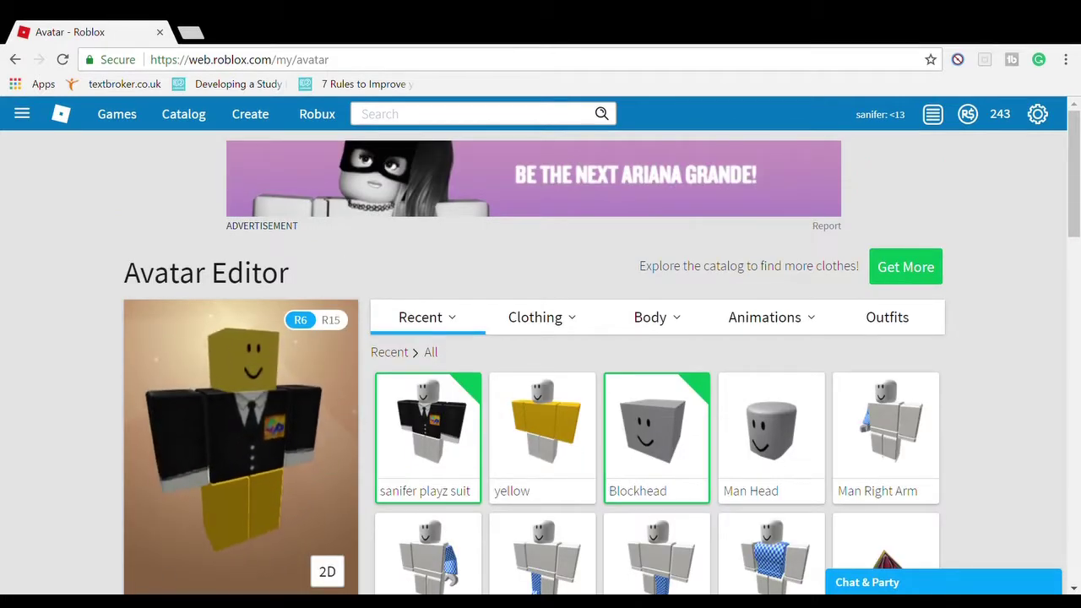
Step: Orbit the avatar preview to inspect the equipped suit shirt
scroll(350, 410, "down", 3)
scroll(439, 293, "up", 2)
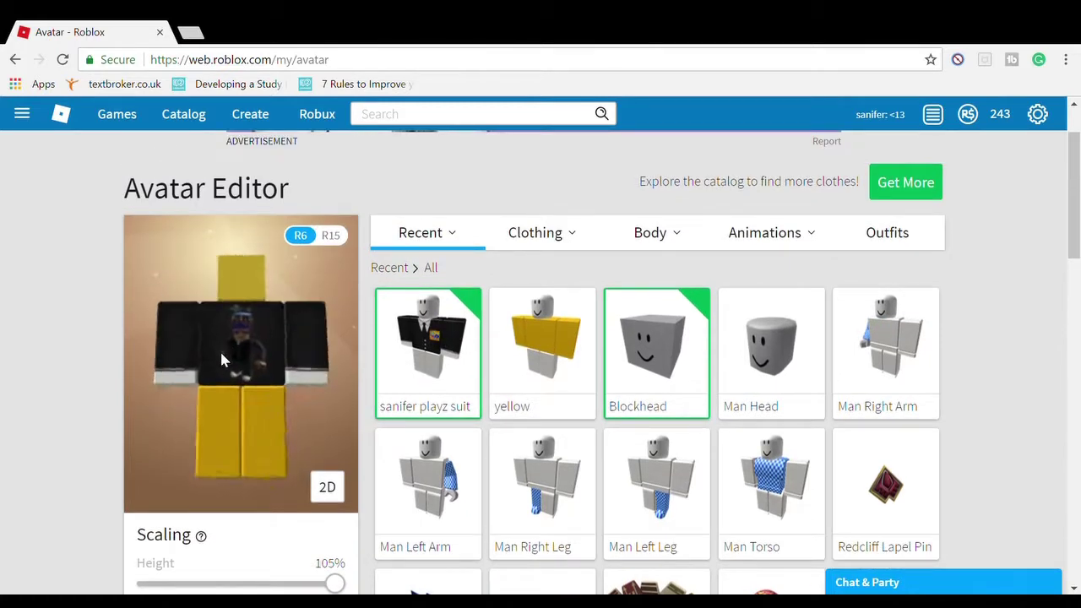
scroll(254, 344, "up", 3)
scroll(256, 344, "up", 5)
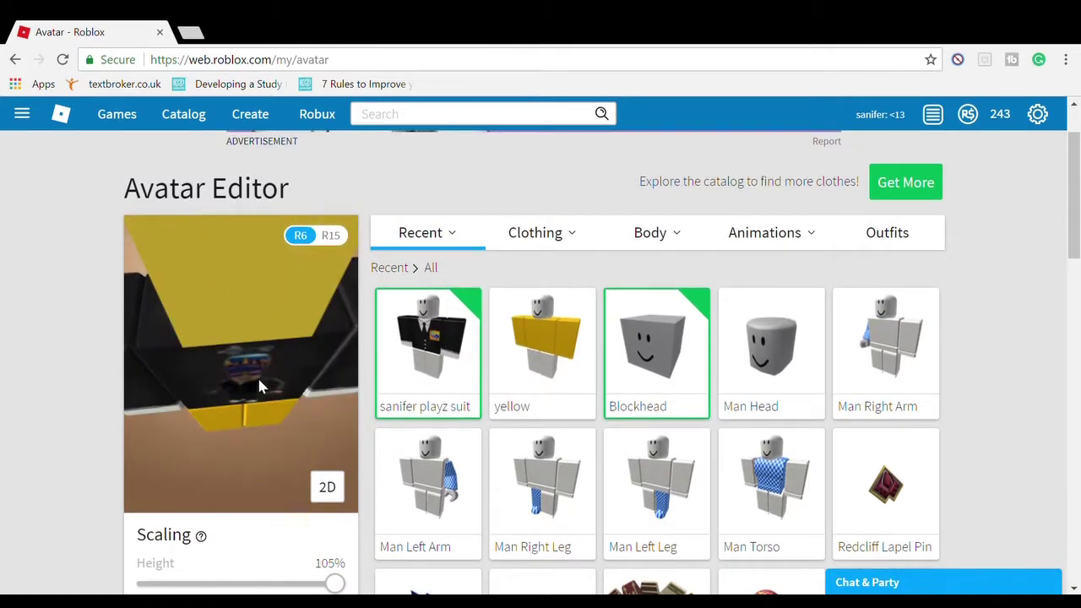
scroll(262, 287, "down", 8)
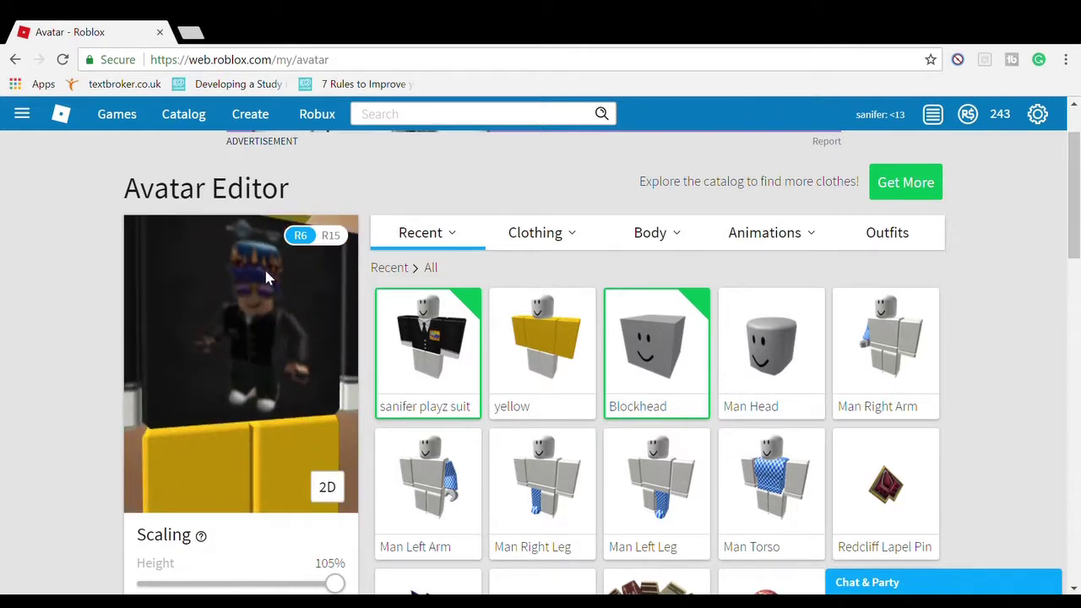
scroll(274, 284, "up", 5)
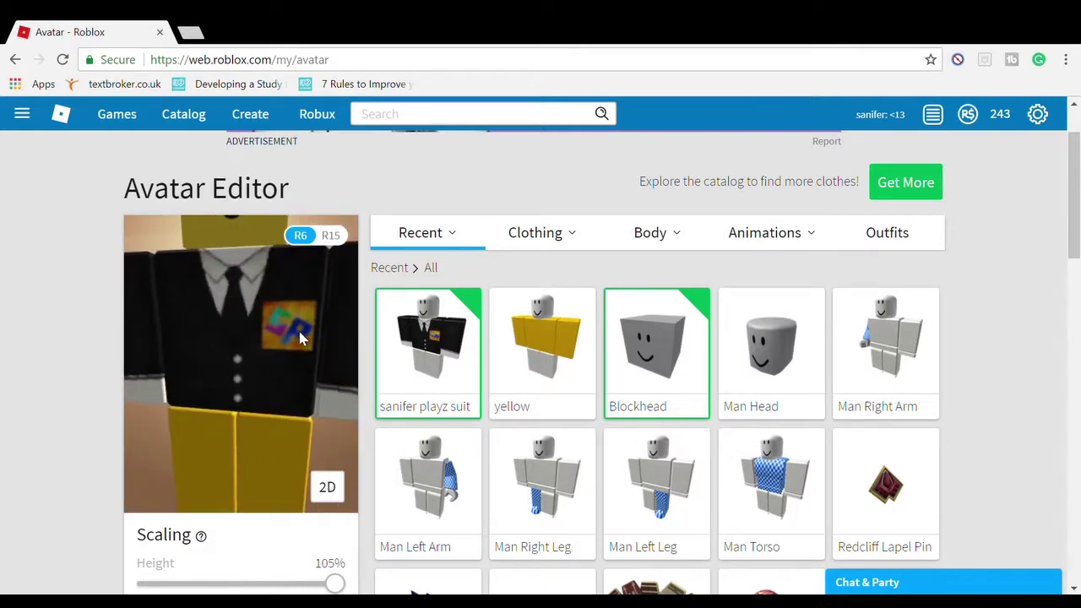
scroll(266, 293, "down", 5)
mouse_move(281, 362)
left_mouse_down()
mouse_move(267, 364)
mouse_move(265, 526)
mouse_move(140, 355)
mouse_move(307, 334)
mouse_move(207, 283)
mouse_move(244, 320)
mouse_move(242, 423)
mouse_move(10, 335)
mouse_move(188, 309)
mouse_move(315, 431)
mouse_move(259, 363)
mouse_move(282, 358)
mouse_move(253, 337)
mouse_move(279, 380)
mouse_move(237, 363)
mouse_move(271, 372)
left_mouse_up()
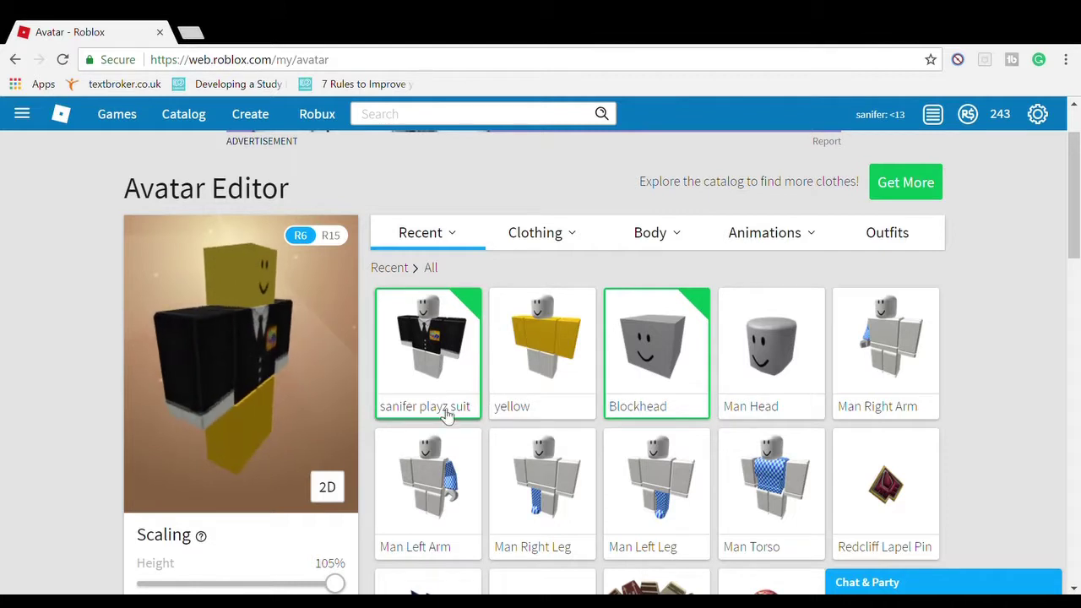
Step: Open the 'sanifer playz suit' catalog page and add the shirt to the profile
key("F5")
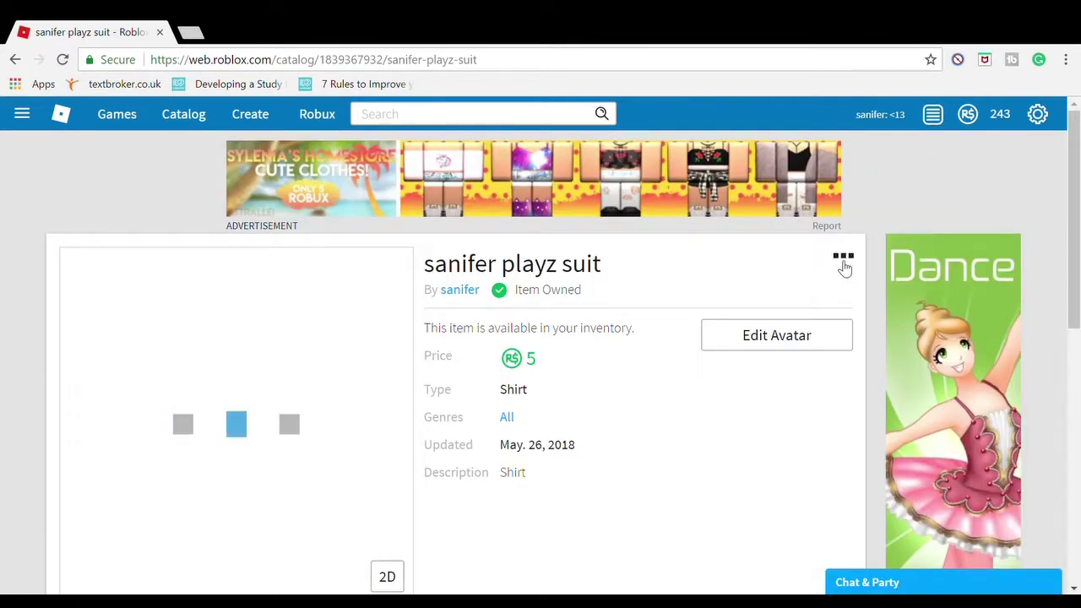
left_click(844, 265)
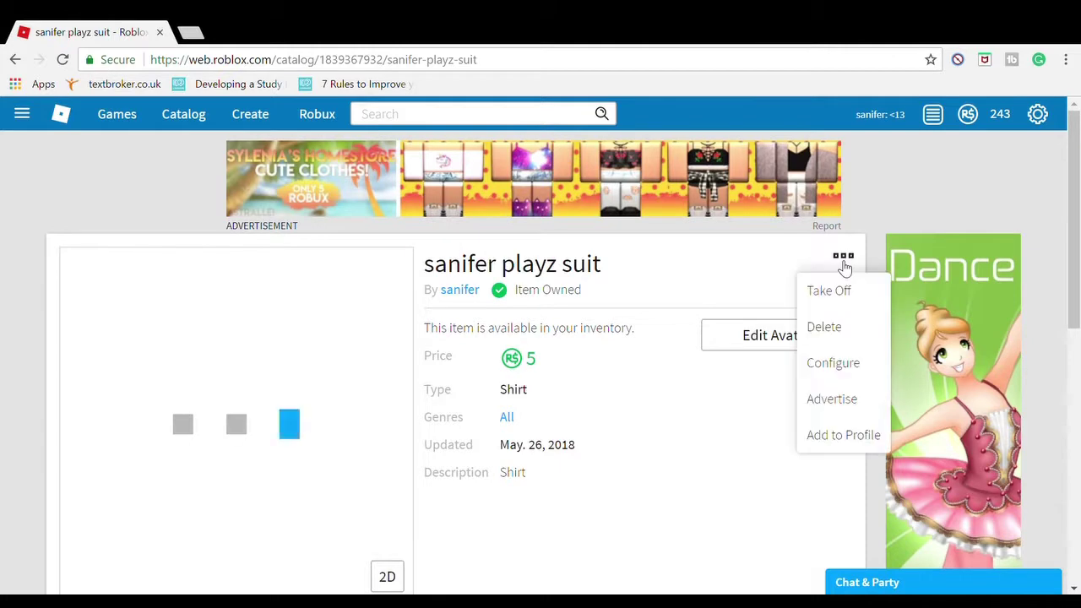
left_click(864, 439)
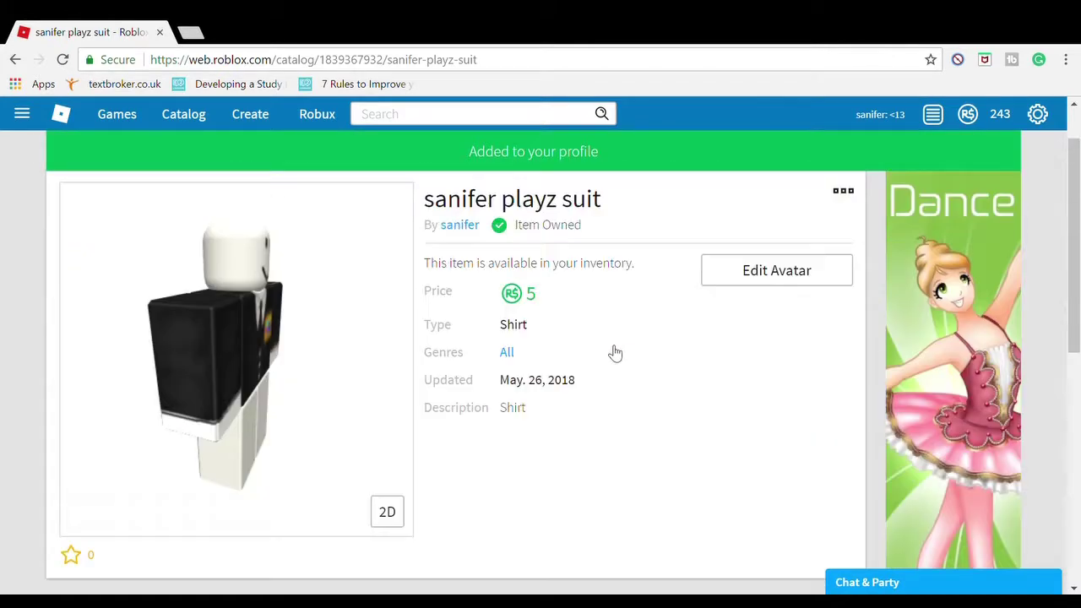
left_click_drag(333, 405, 183, 403)
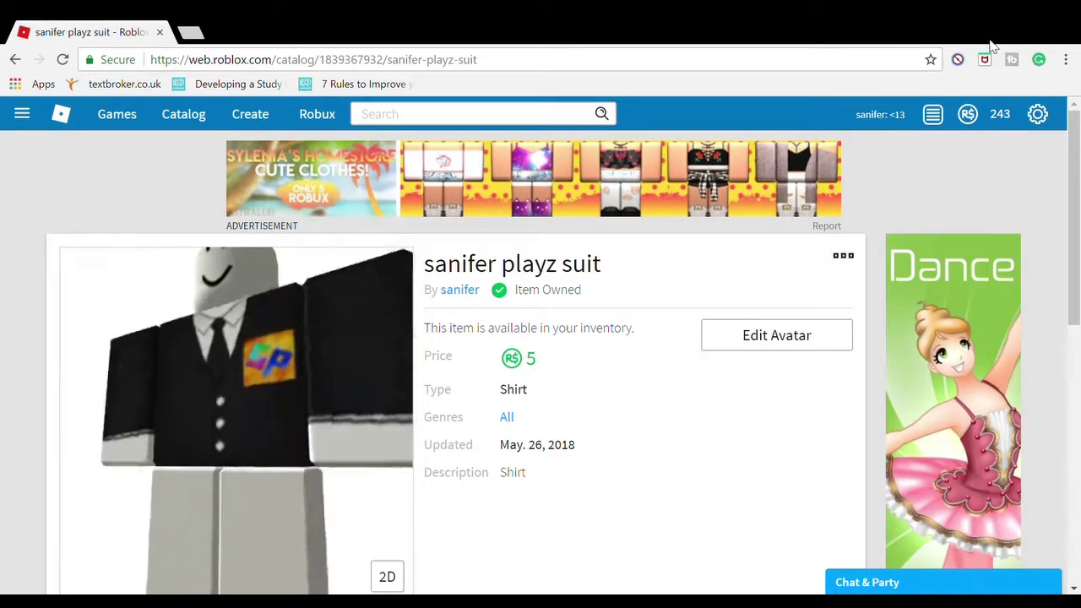